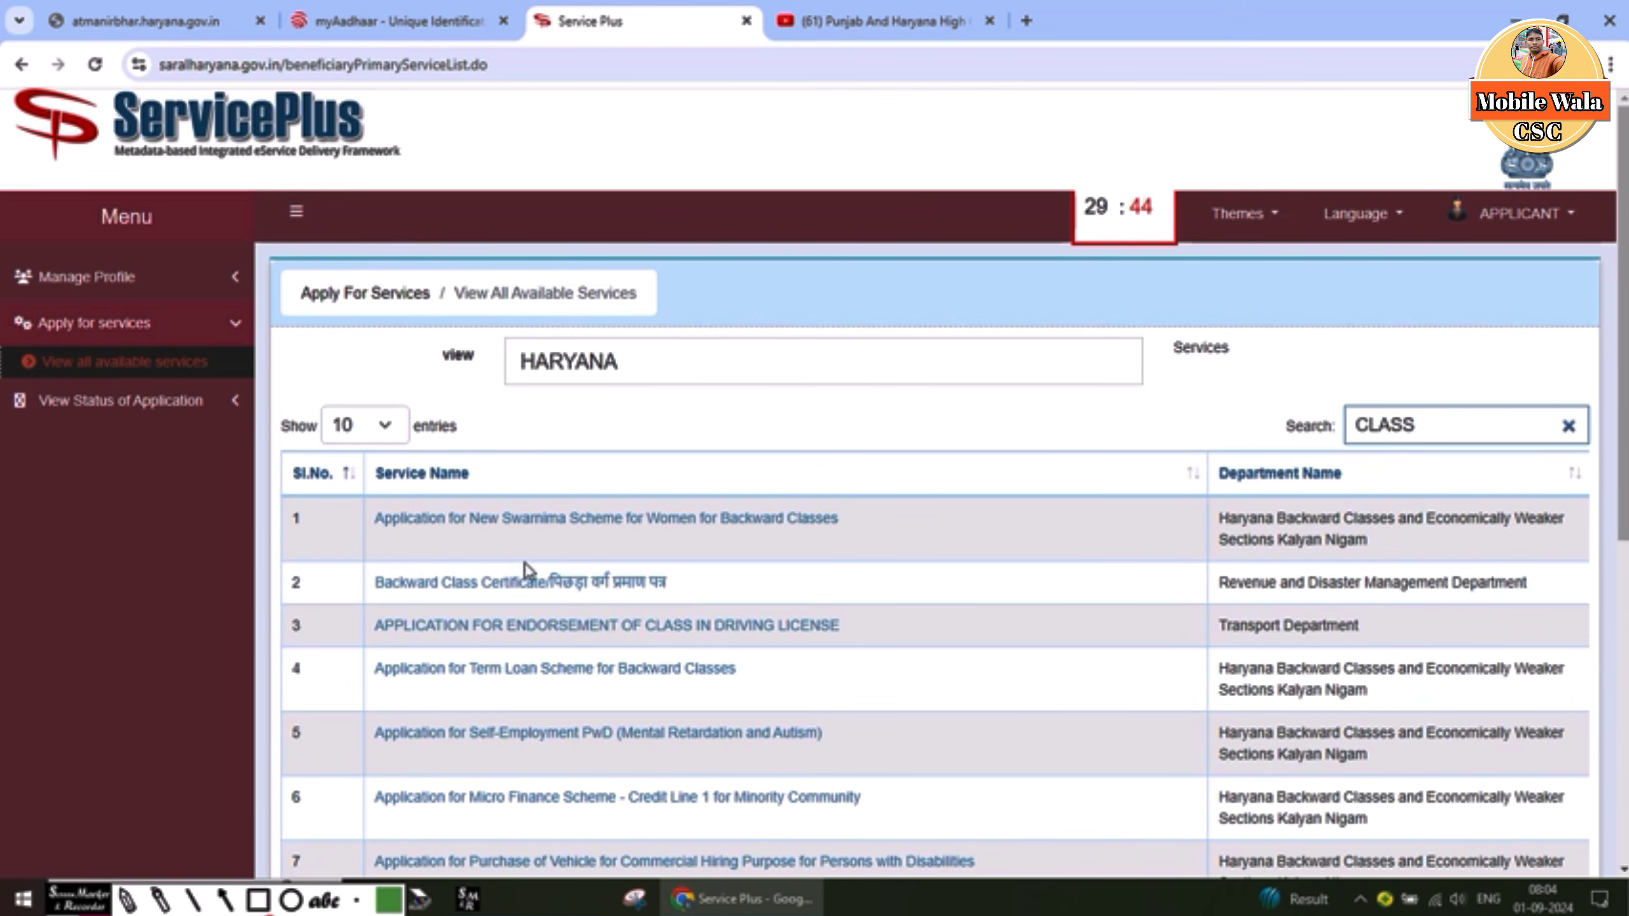
- Open the 'Backward Class Certificate' service from the CLASS-filtered services list
click(508, 584)
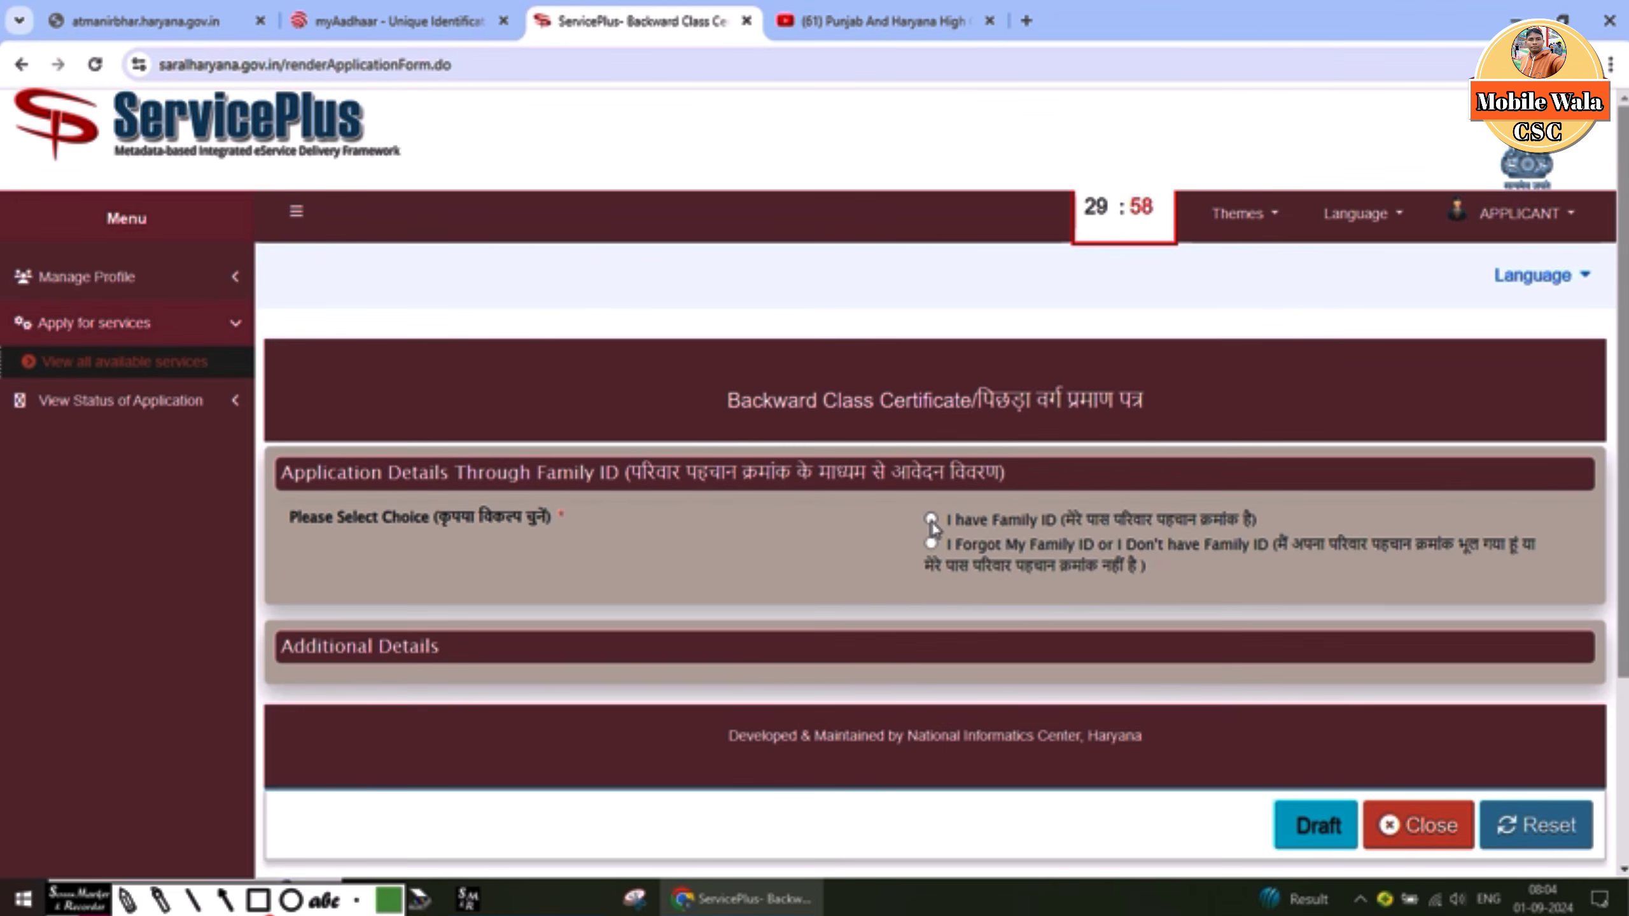
- Choose 'I have Family ID', enter the family ID and fetch the family's data
click(930, 519)
click(969, 604)
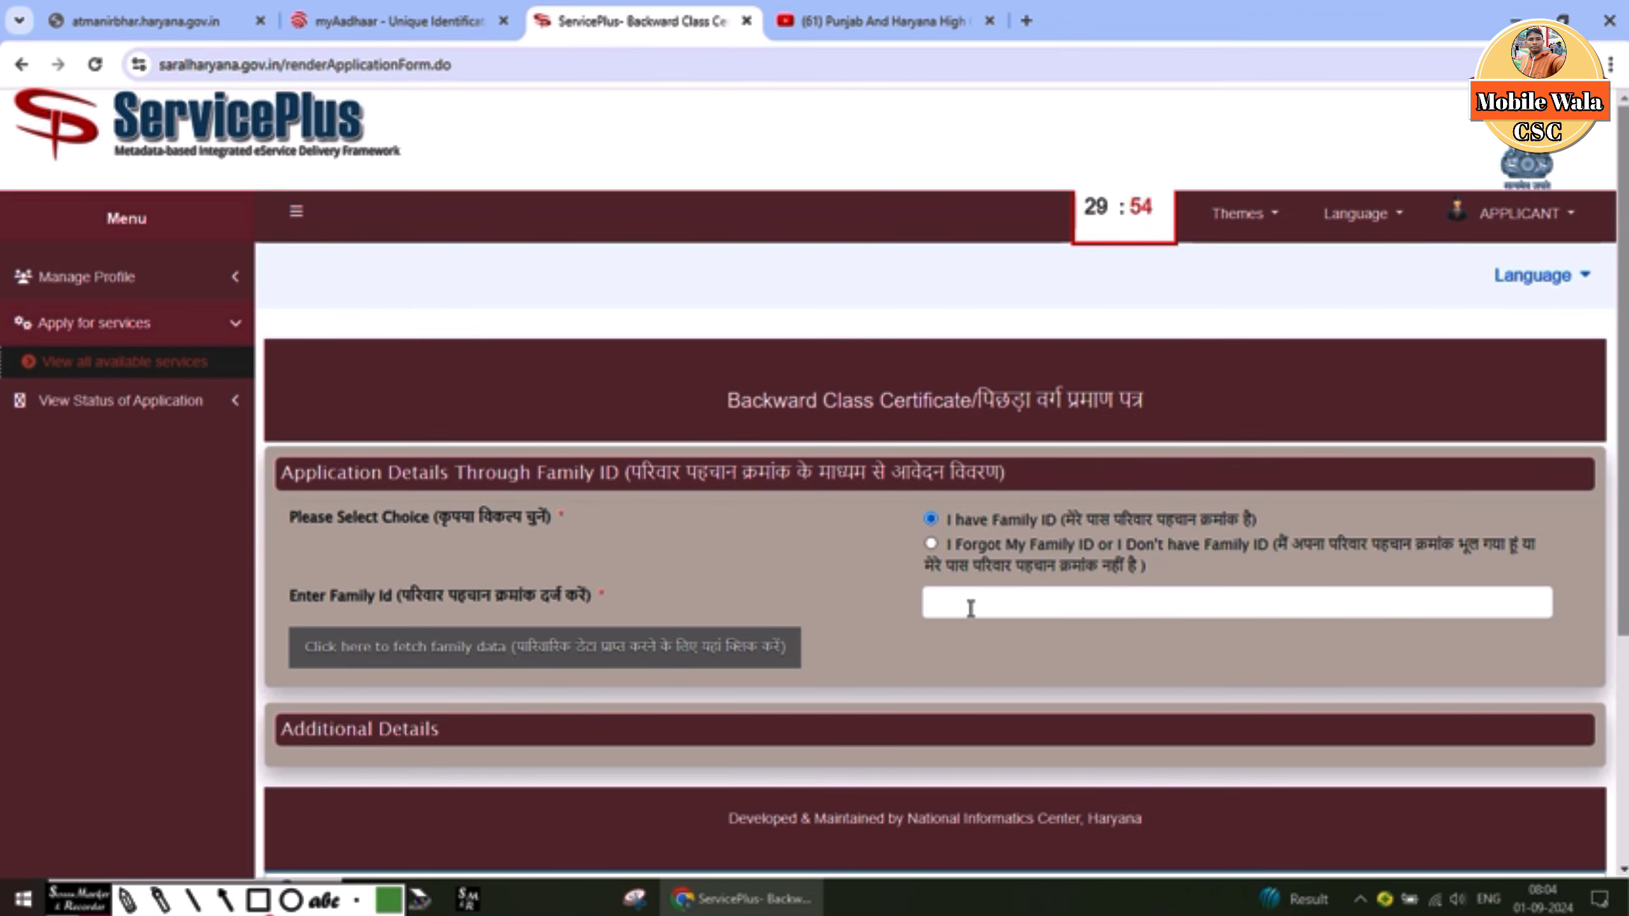
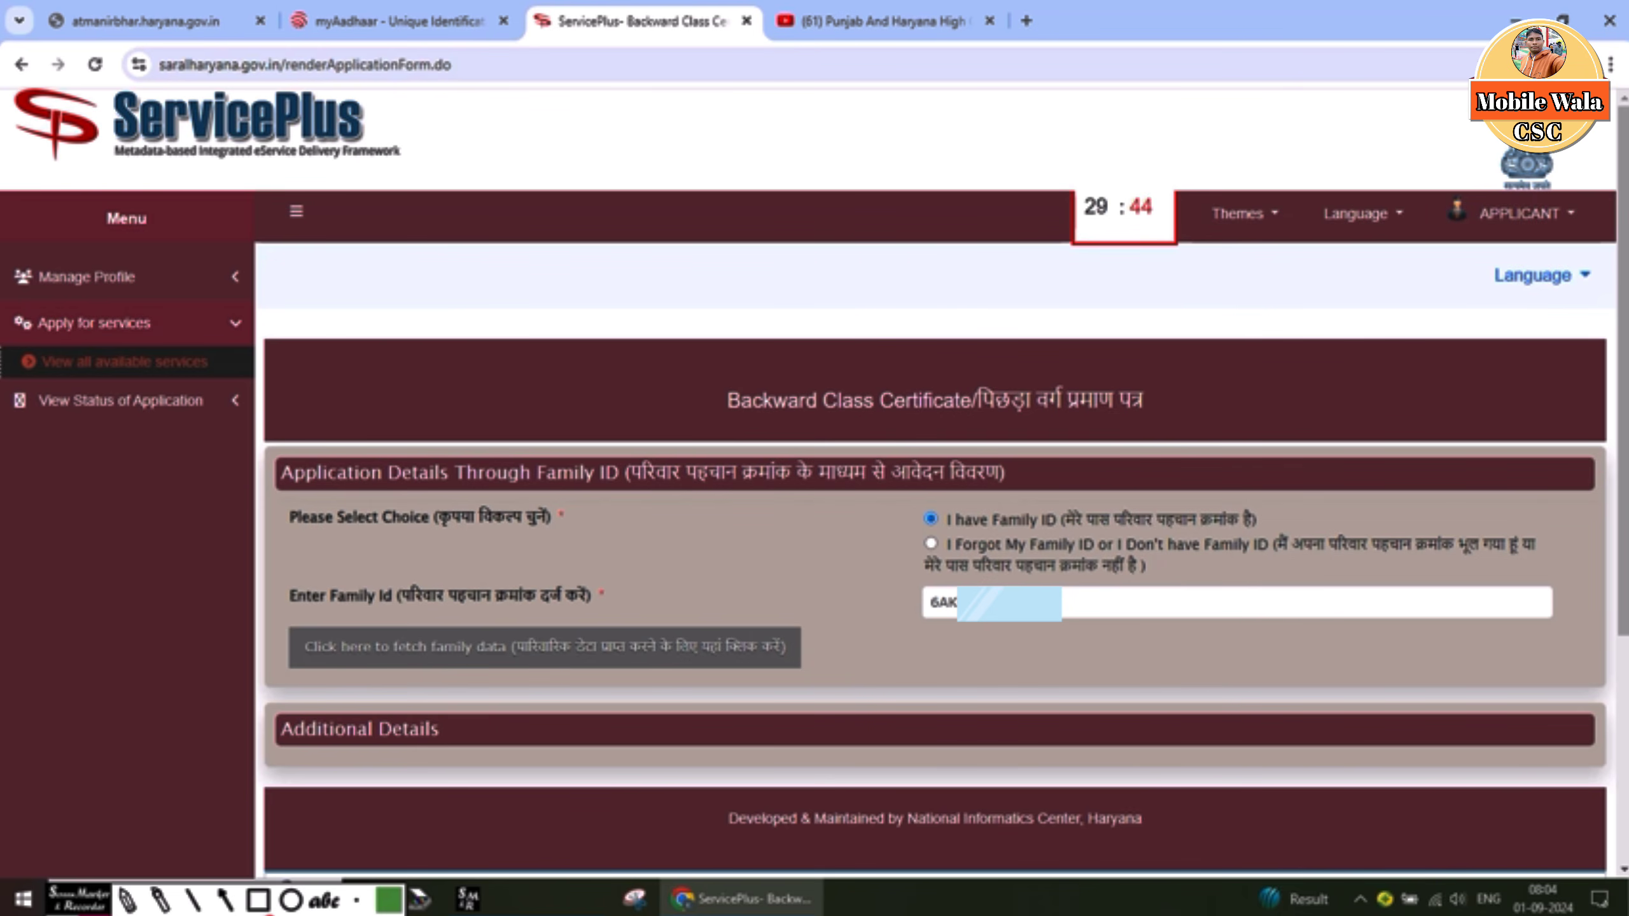
click(641, 650)
- Select the applicant from the family members, confirm, and send an OTP to the registered mobile
click(790, 745)
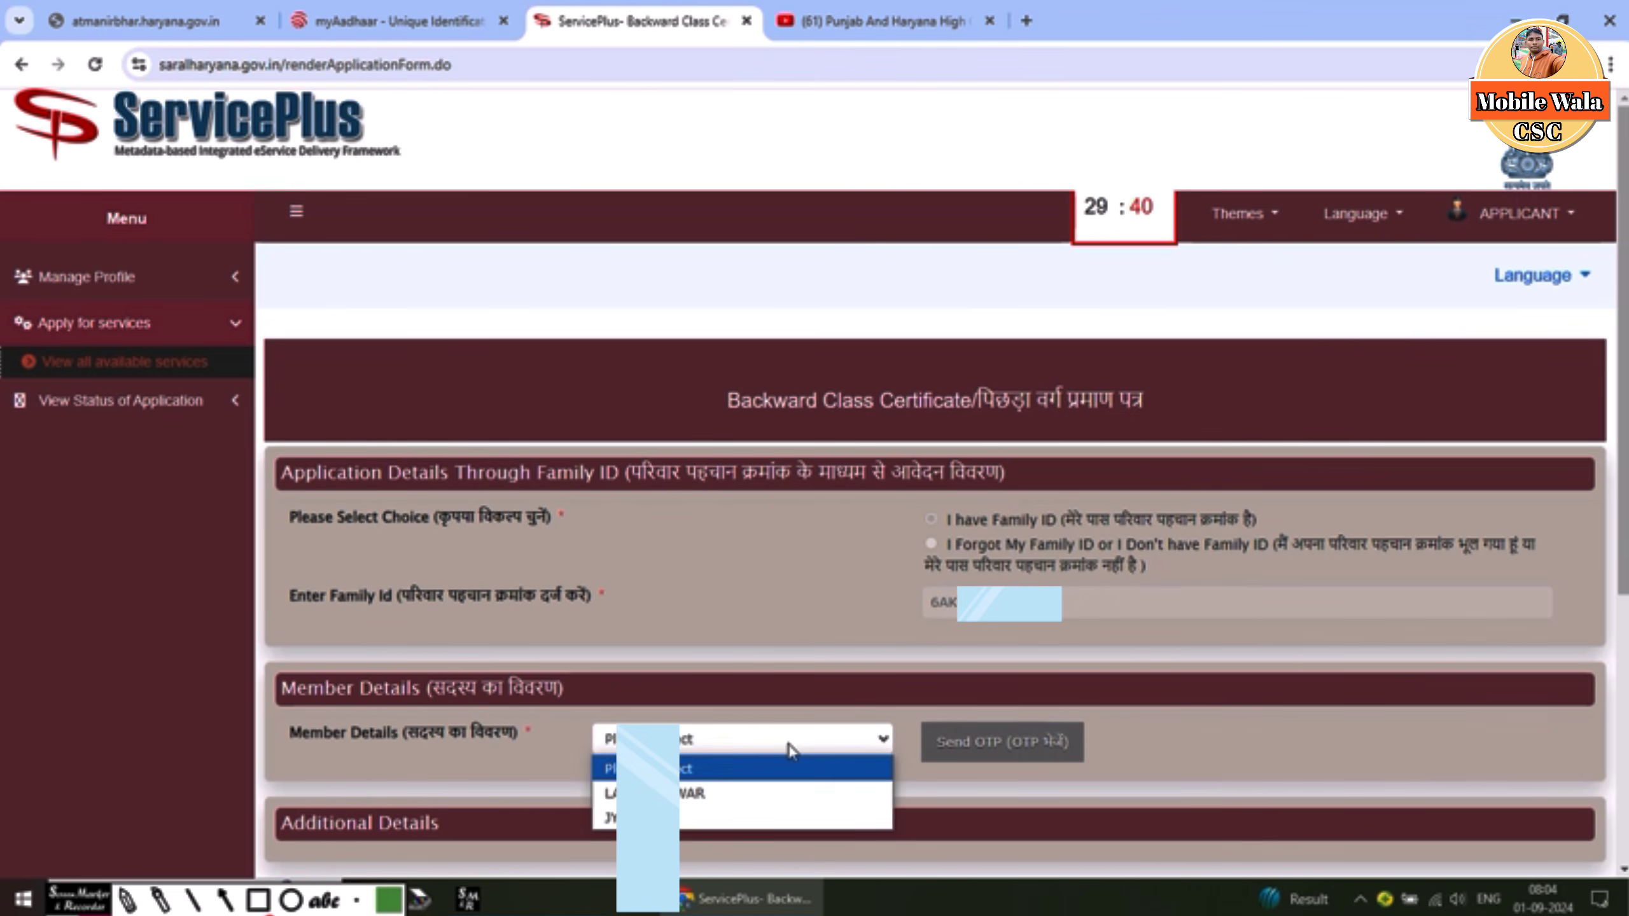
click(780, 795)
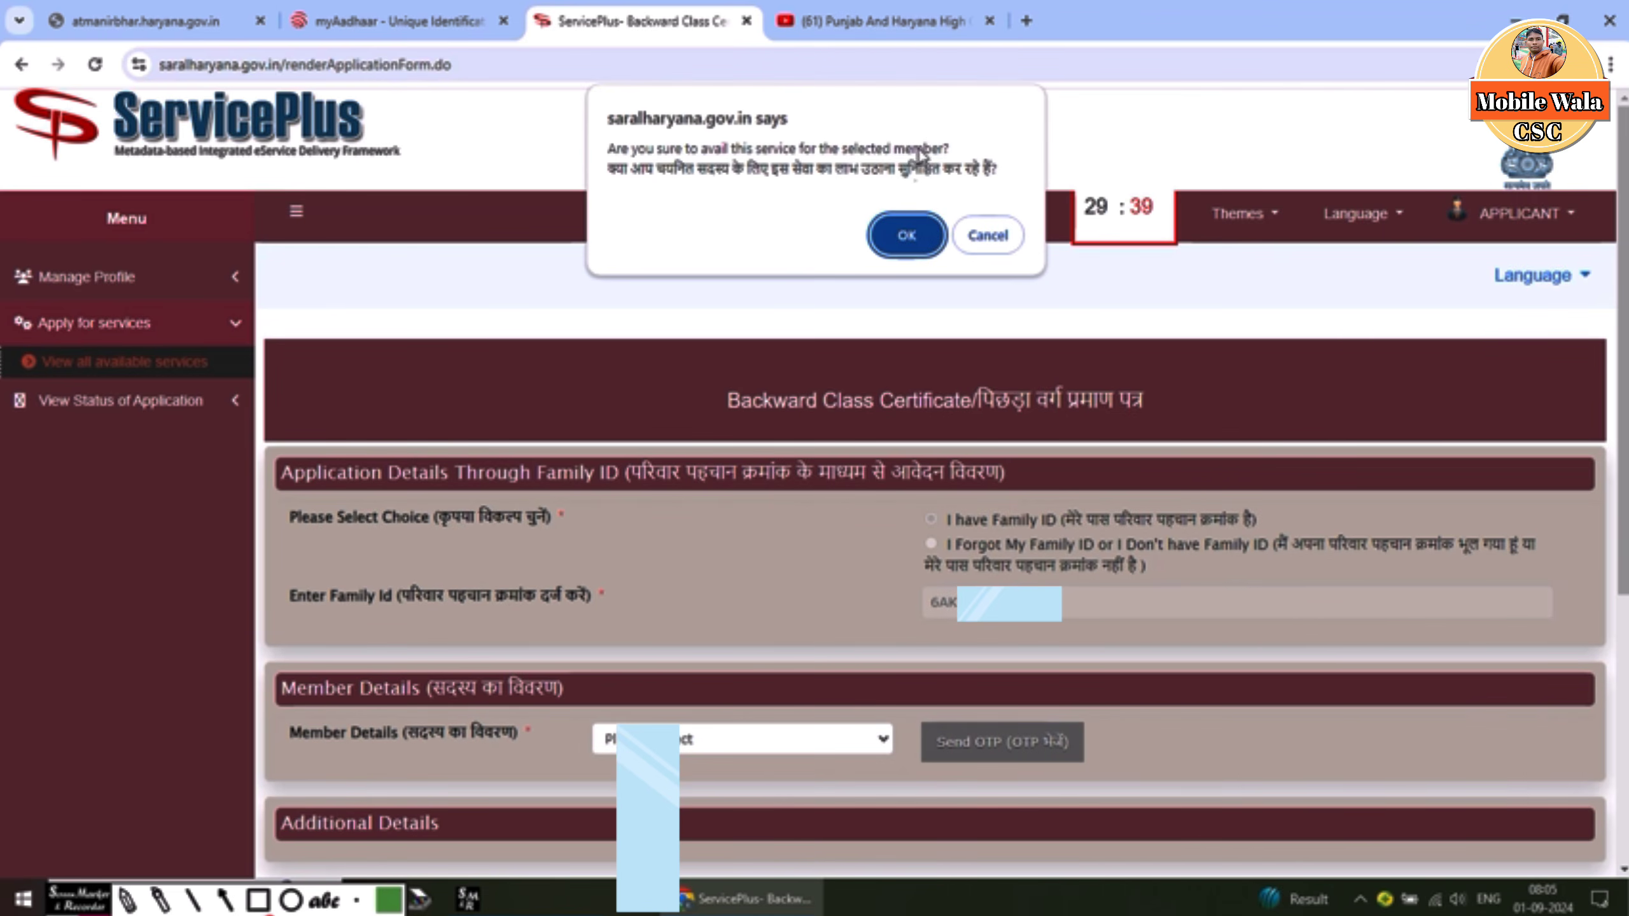
click(906, 235)
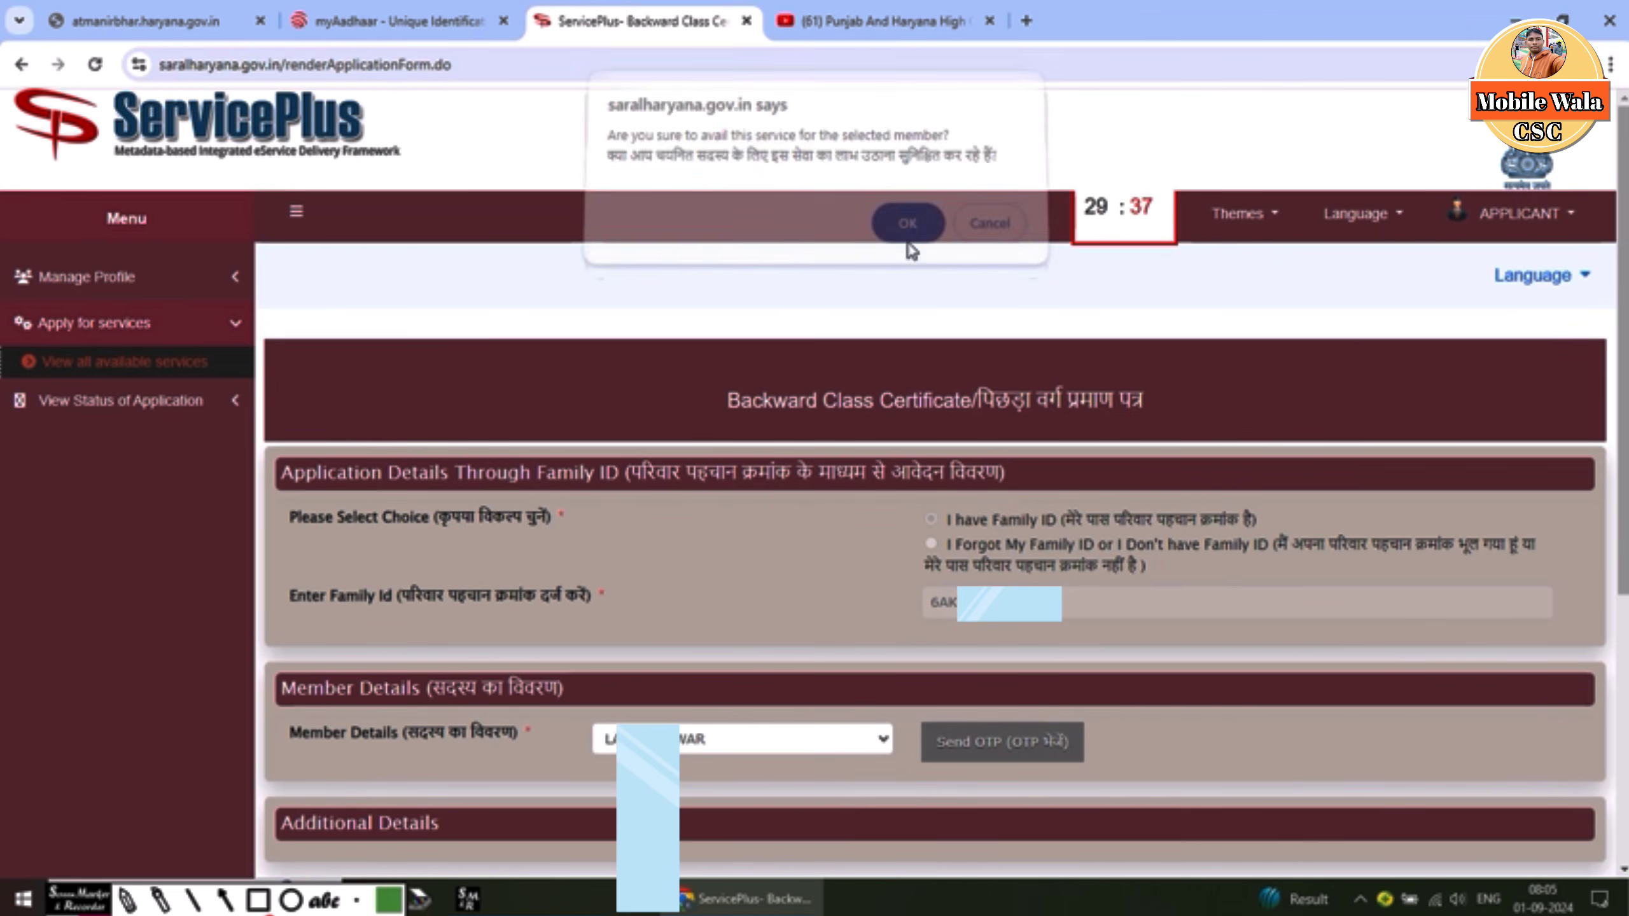
click(1039, 748)
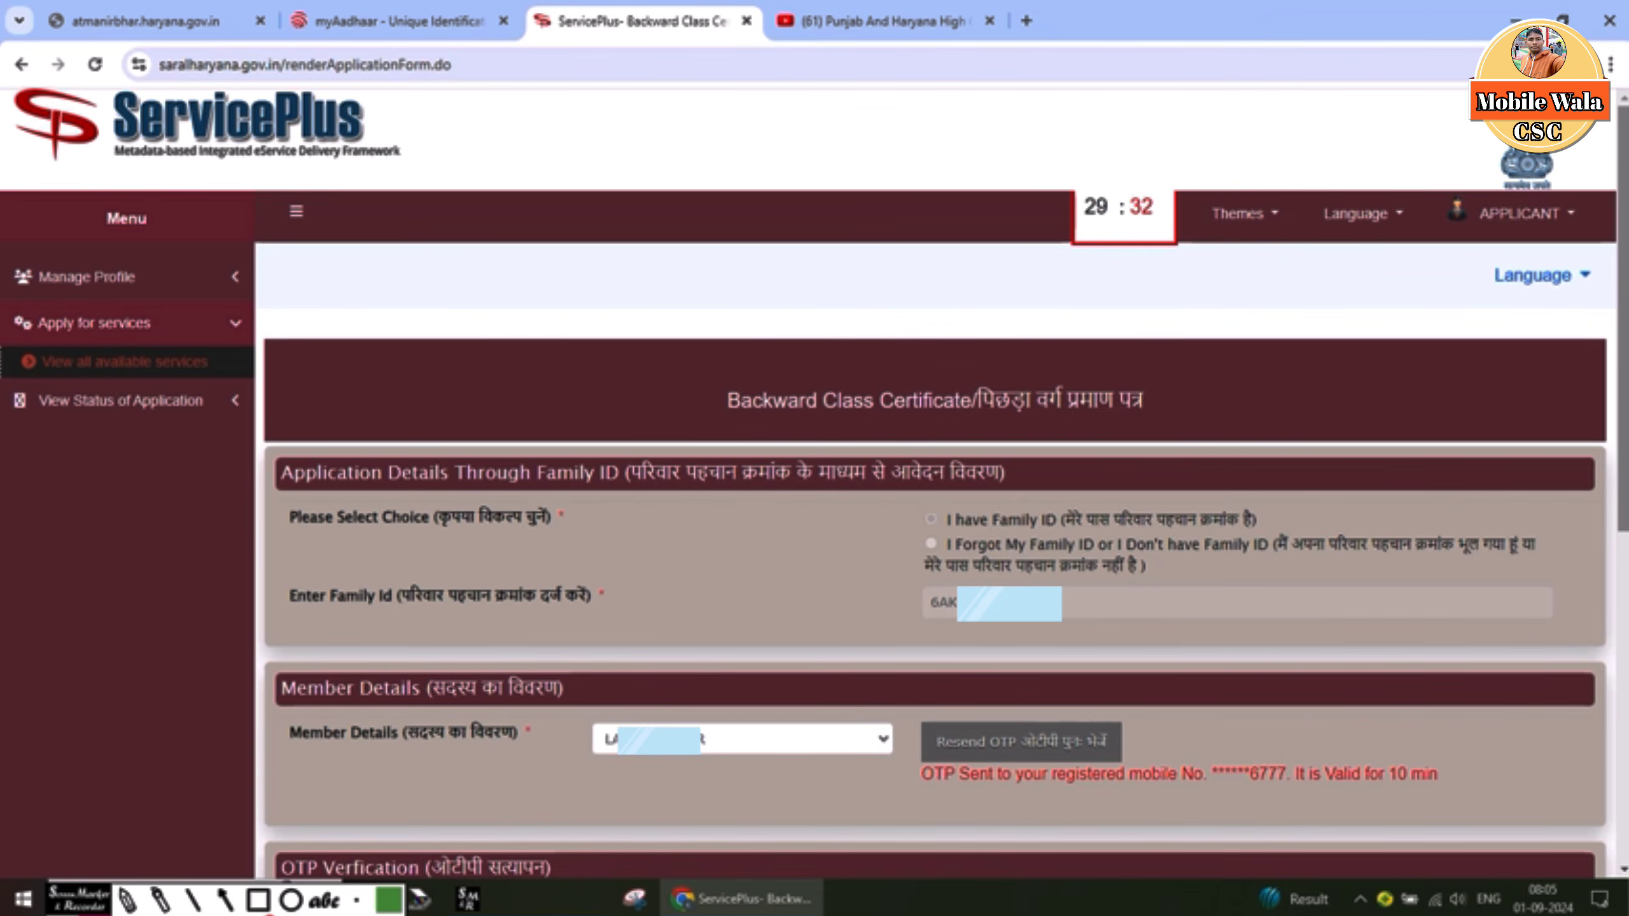
- Enter the OTP received on the registered mobile to verify it
scroll(745, 350, down, 8)
click(746, 350)
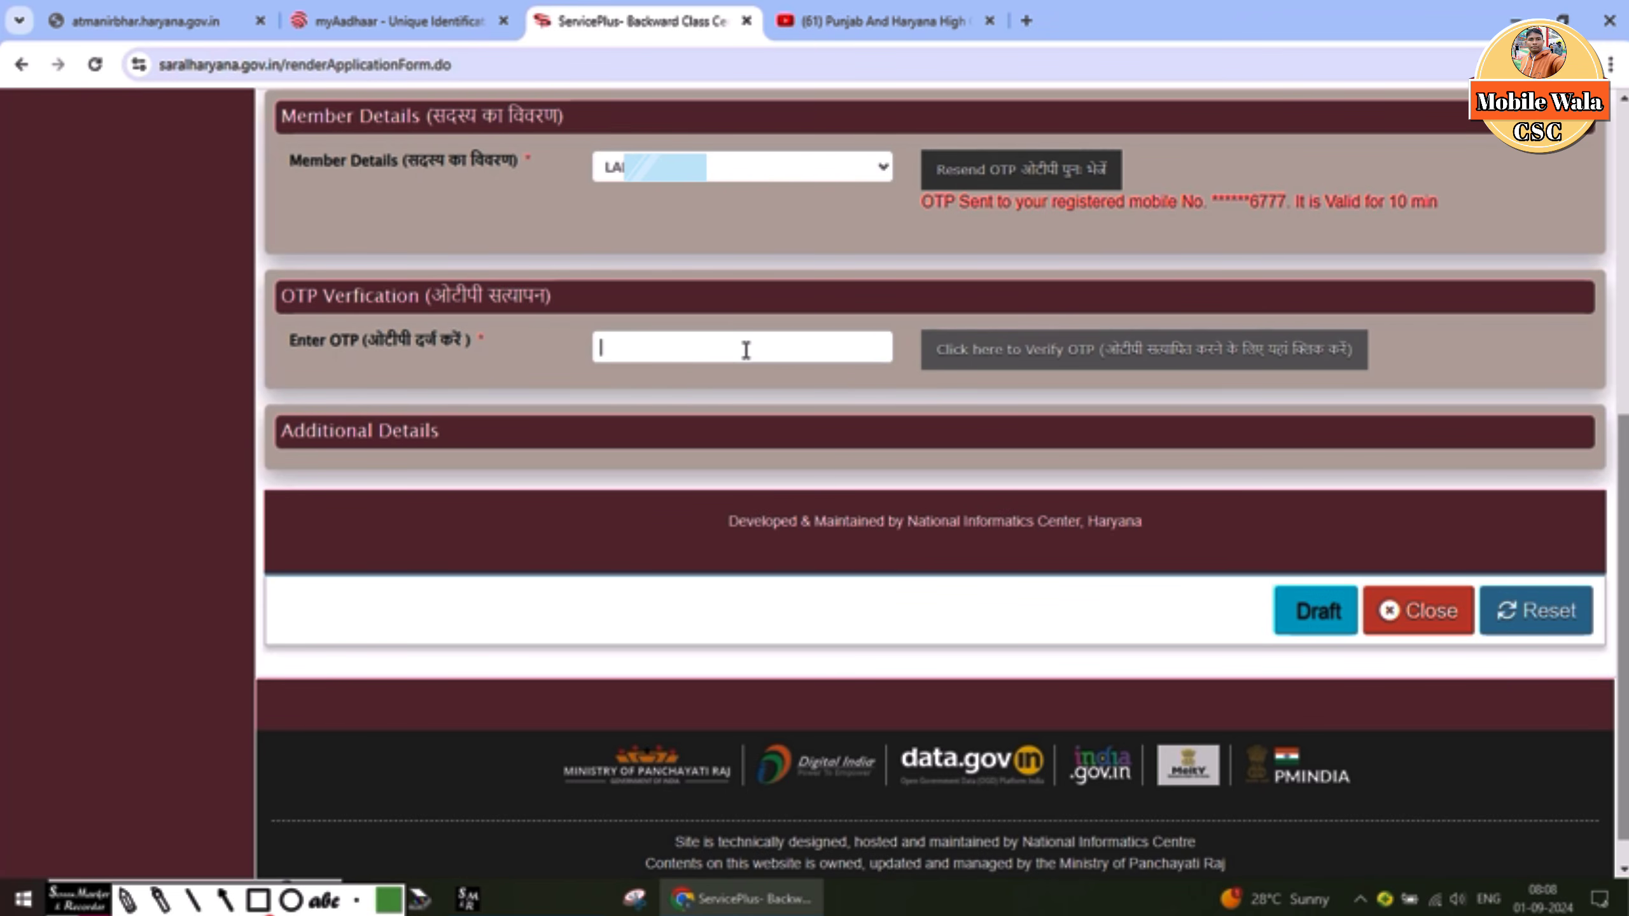
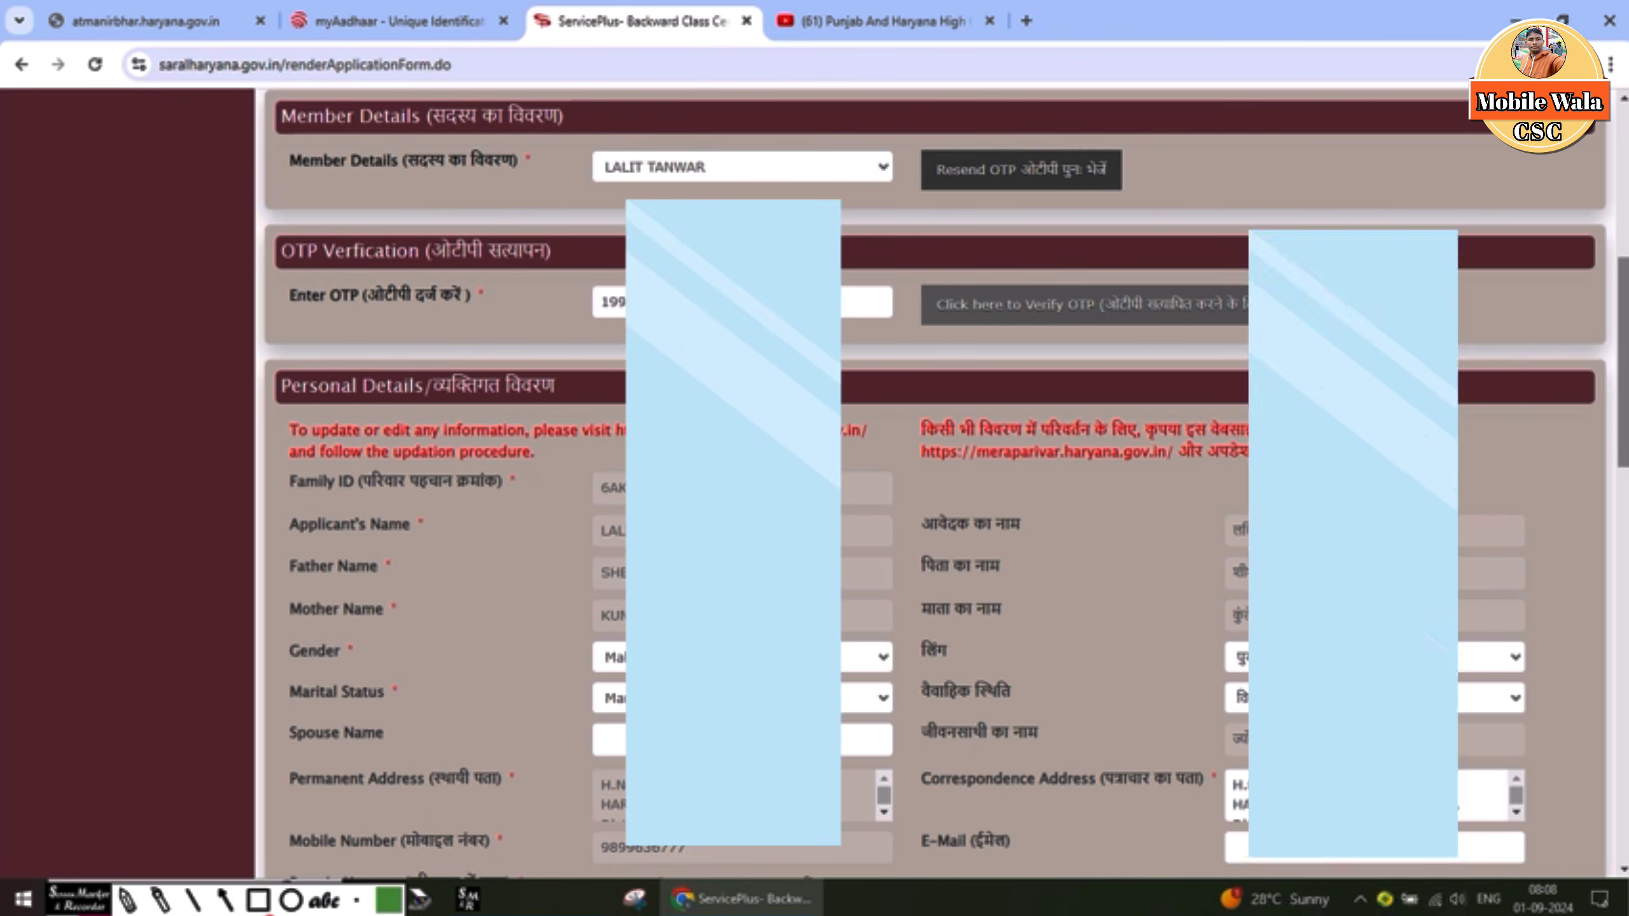
- Fill in the spouse's name in Personal Details, then move to the E-Mail field
scroll(1326, 336, down, 4)
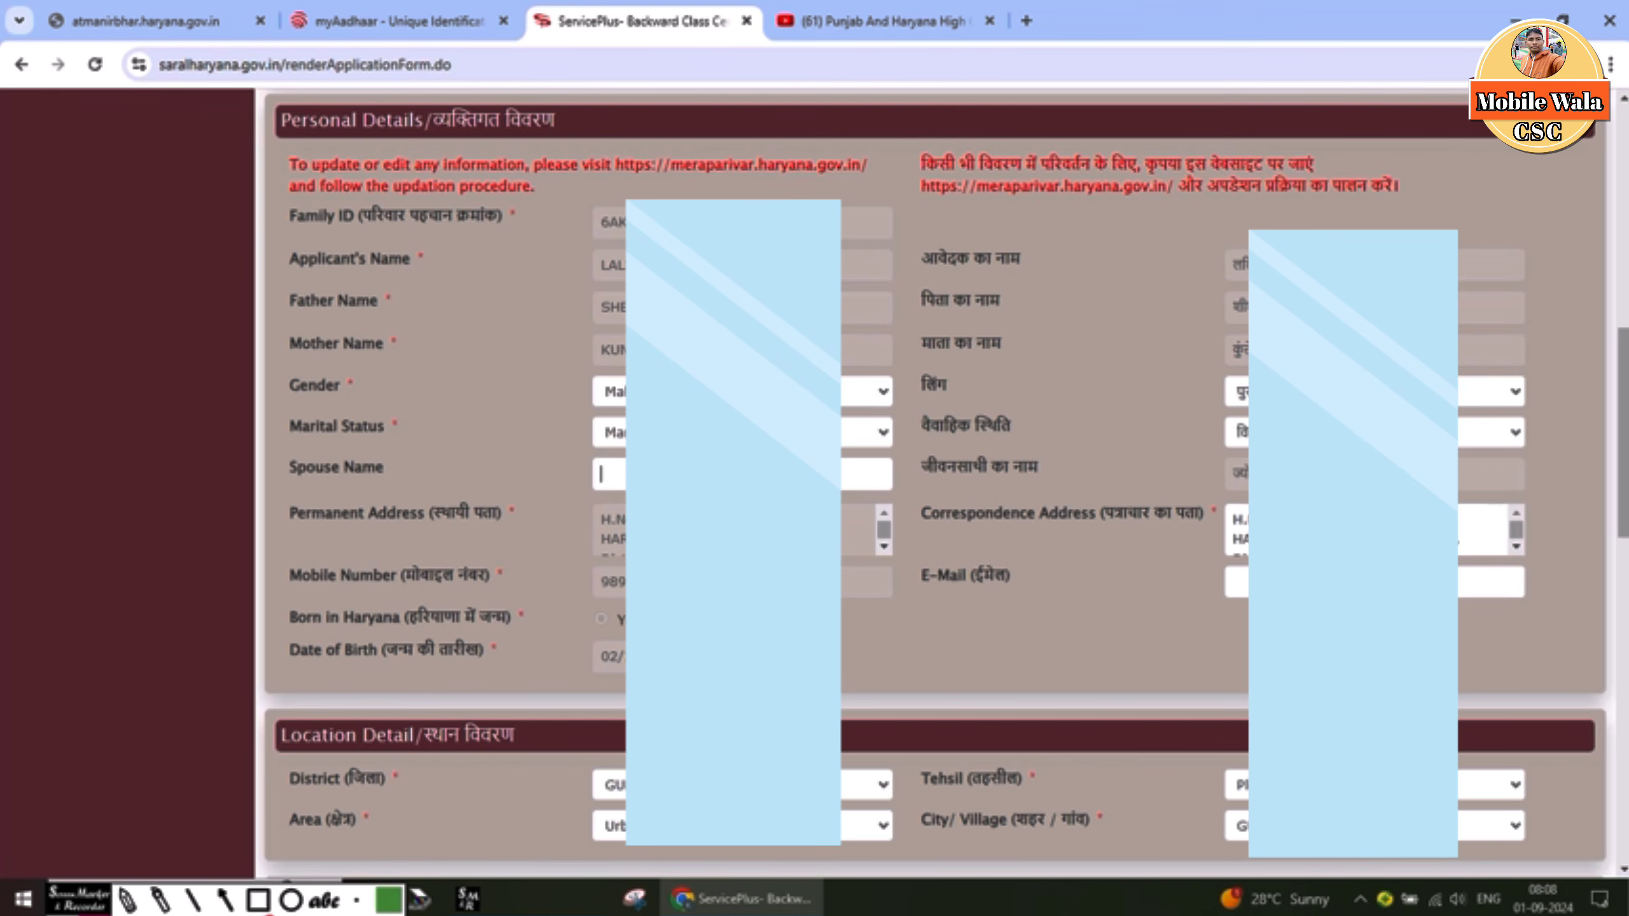
text(JYO)
click(1140, 581)
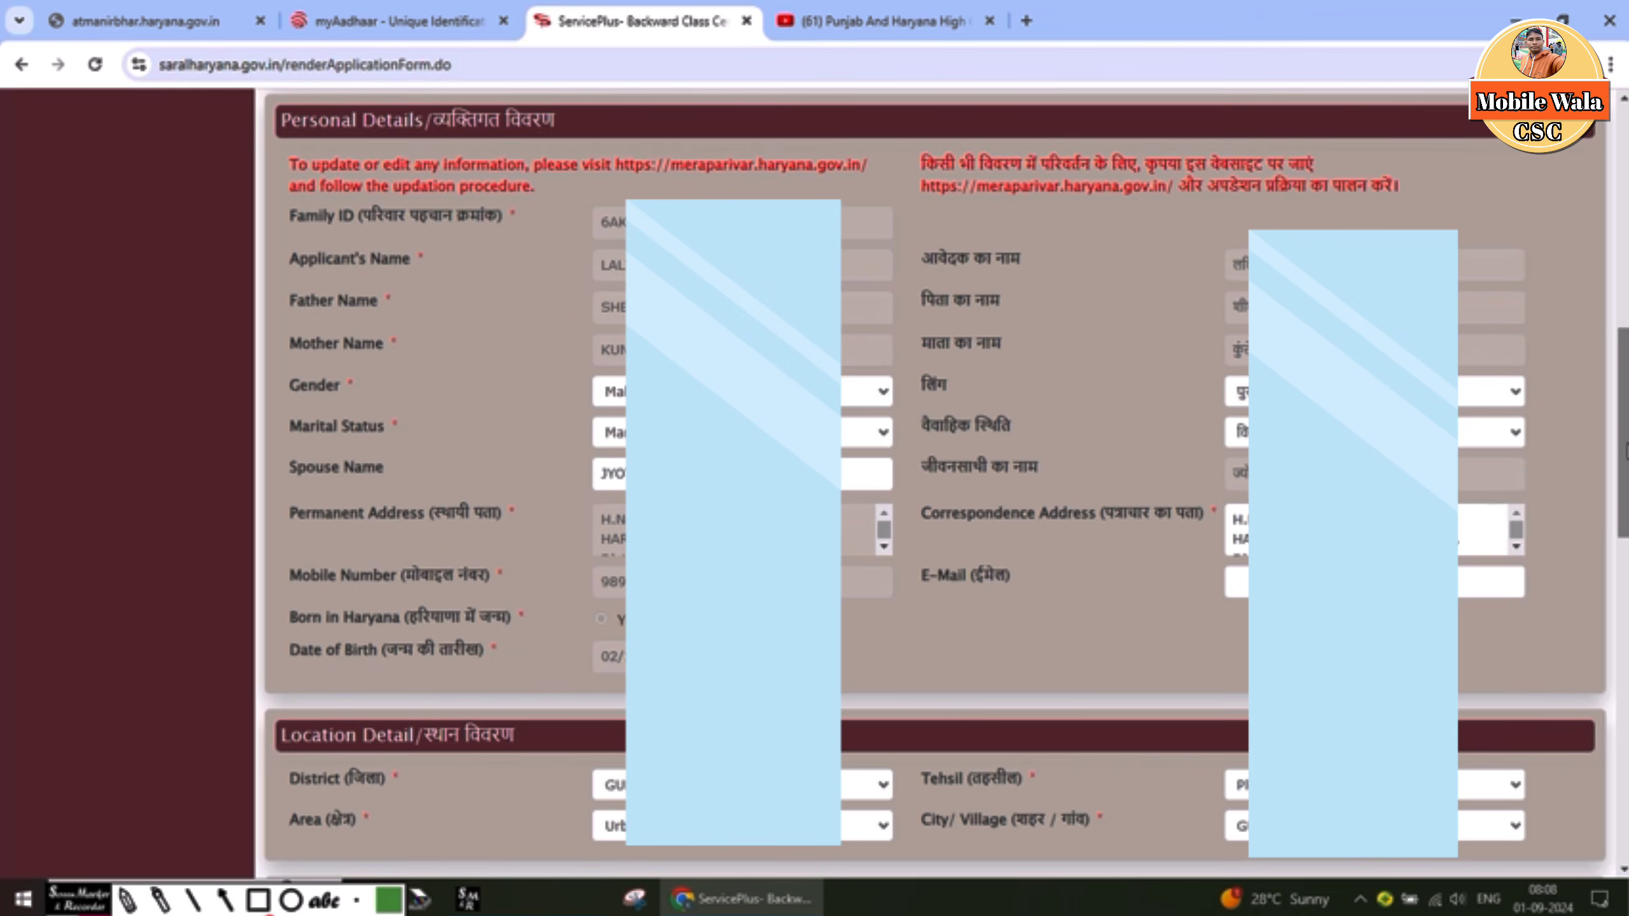
- Change the tehsil to the second option and answer 'No' to Are Parents divorced
scroll(1397, 198, down, 6)
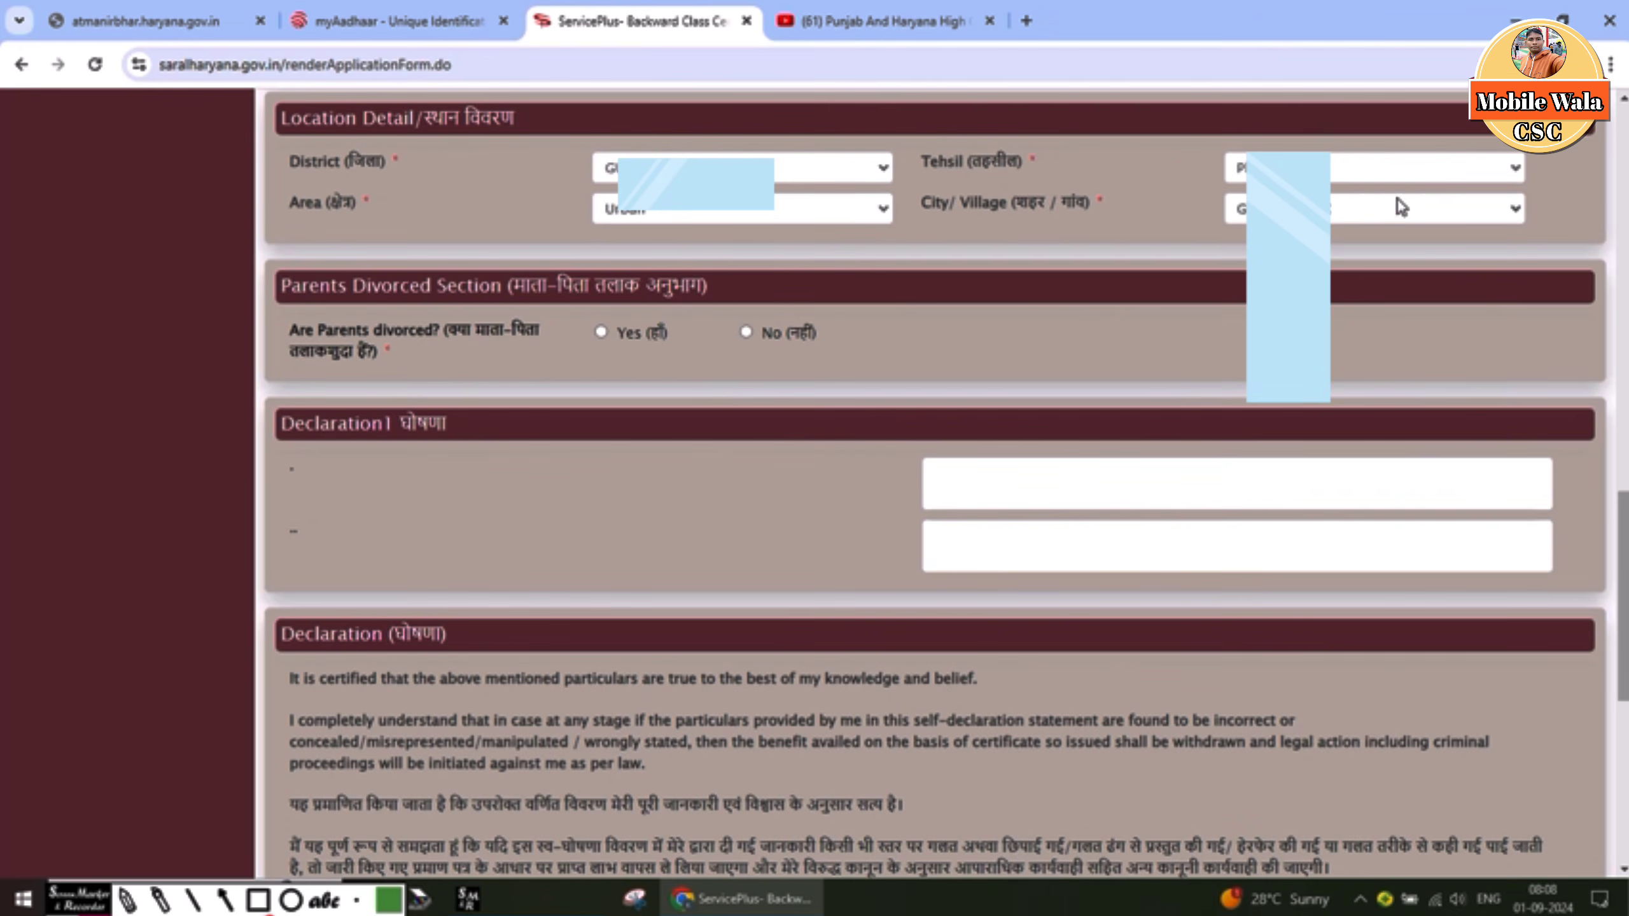
click(1370, 176)
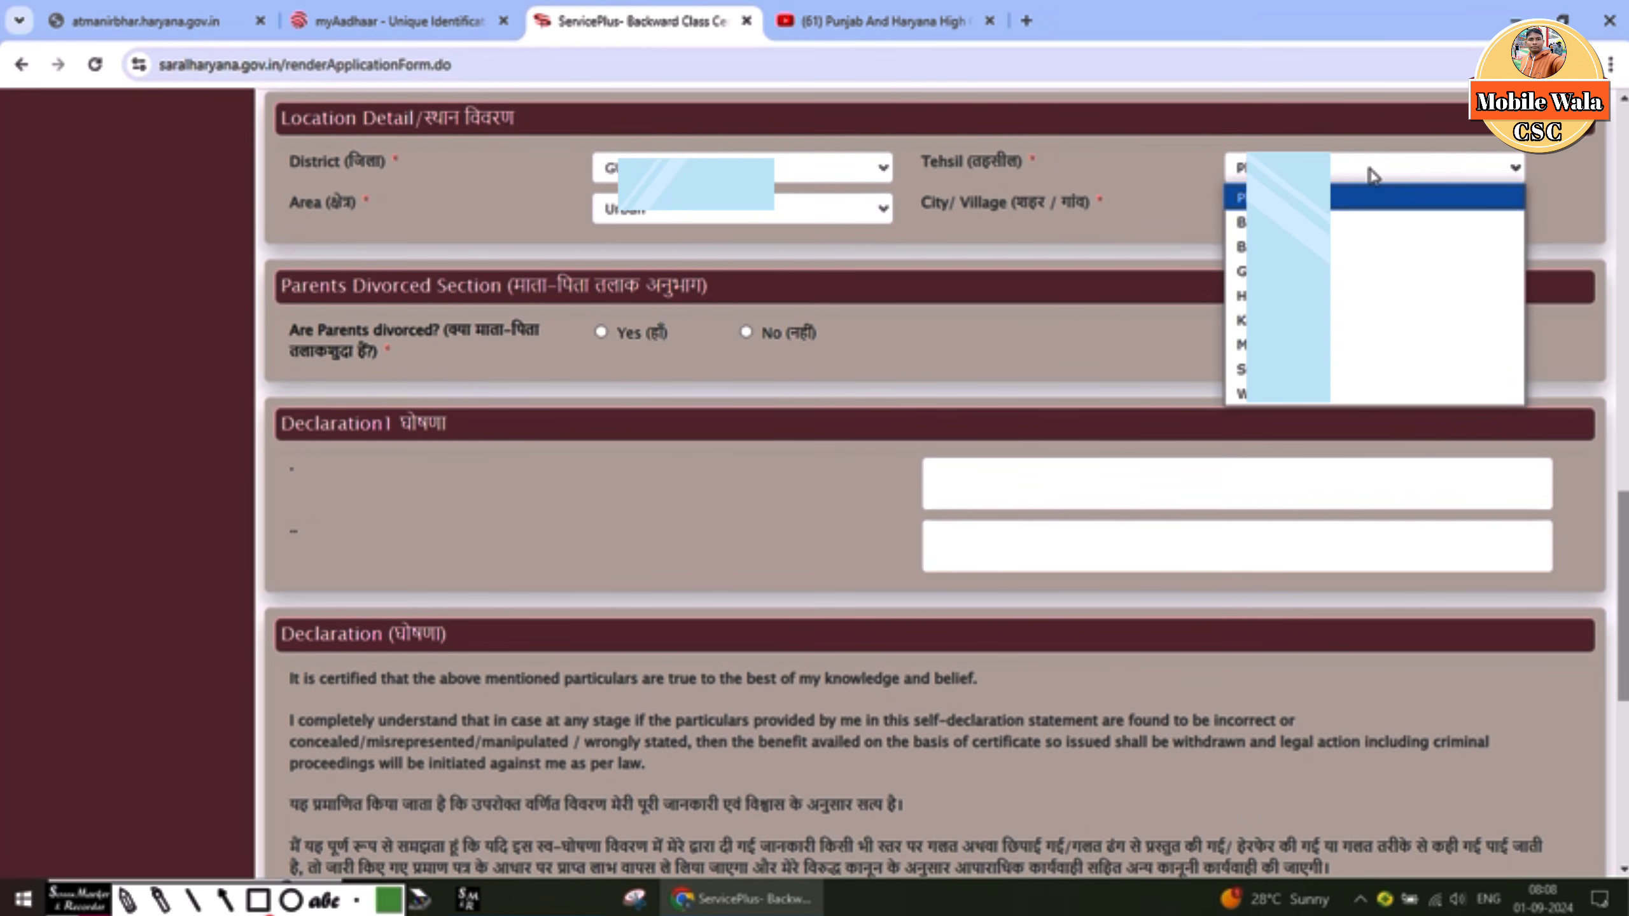
click(1371, 224)
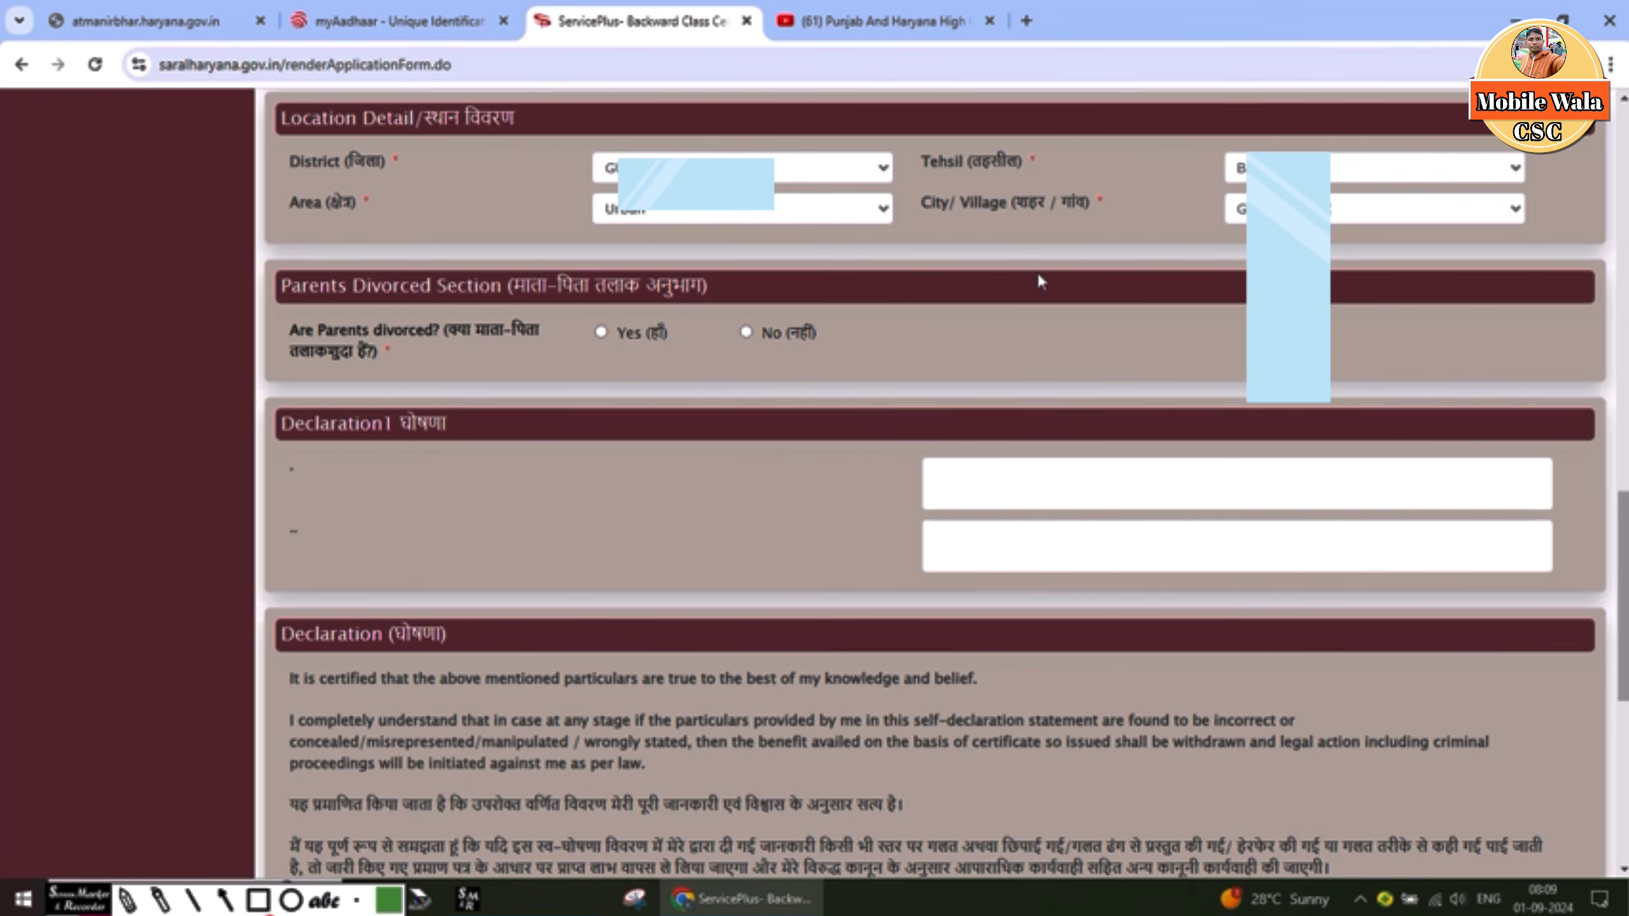
click(747, 331)
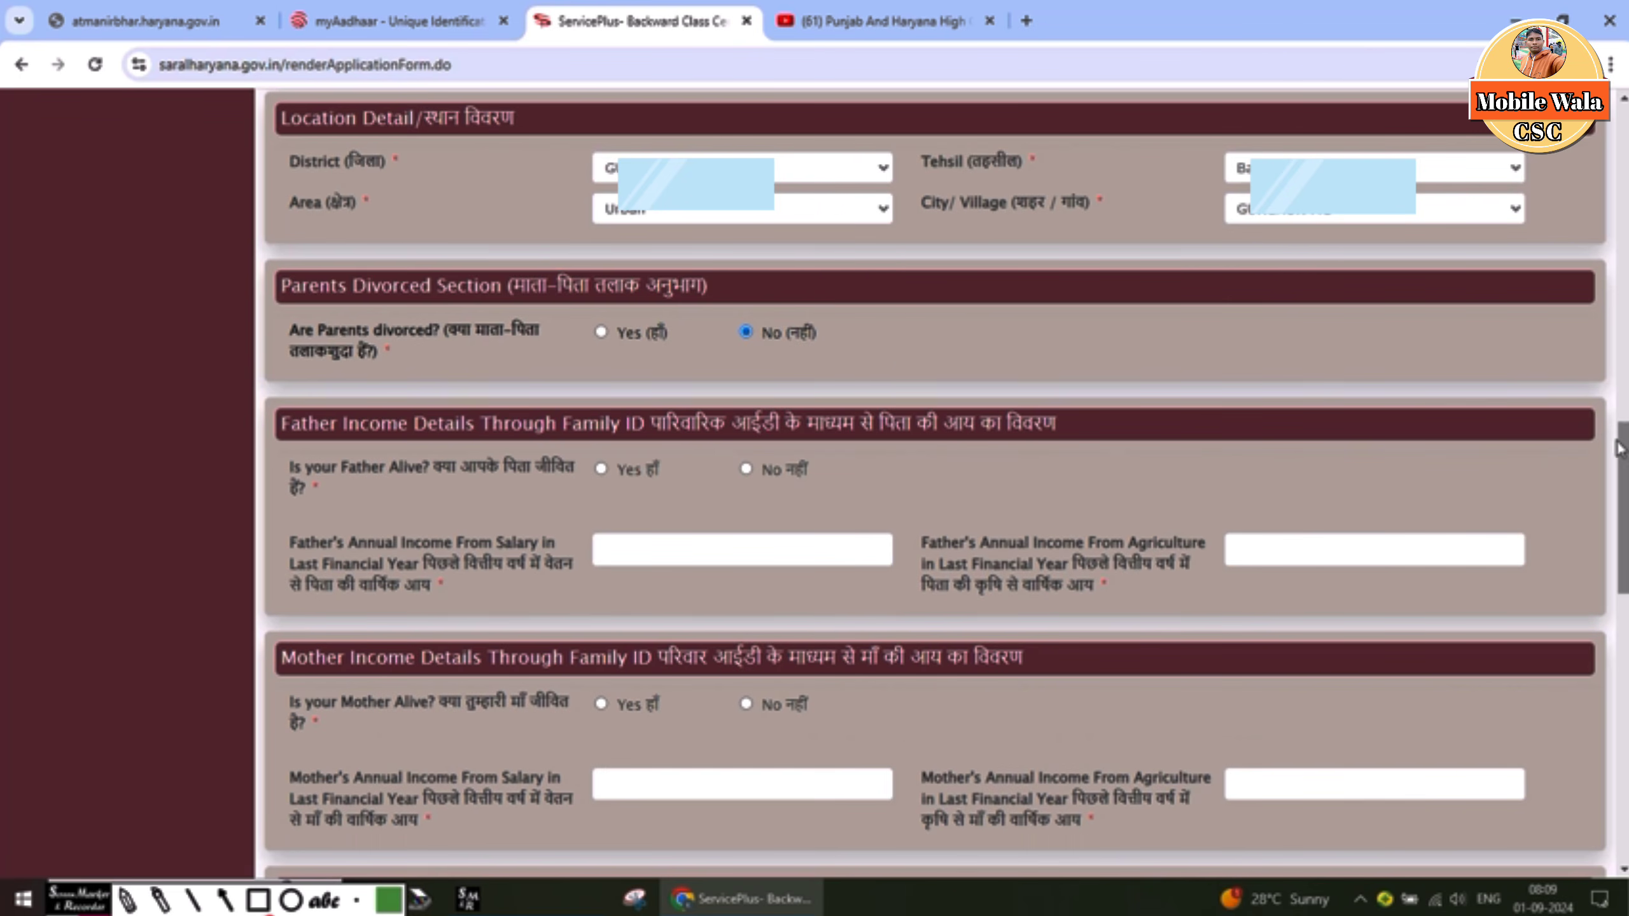
scroll(928, 379, down, 2)
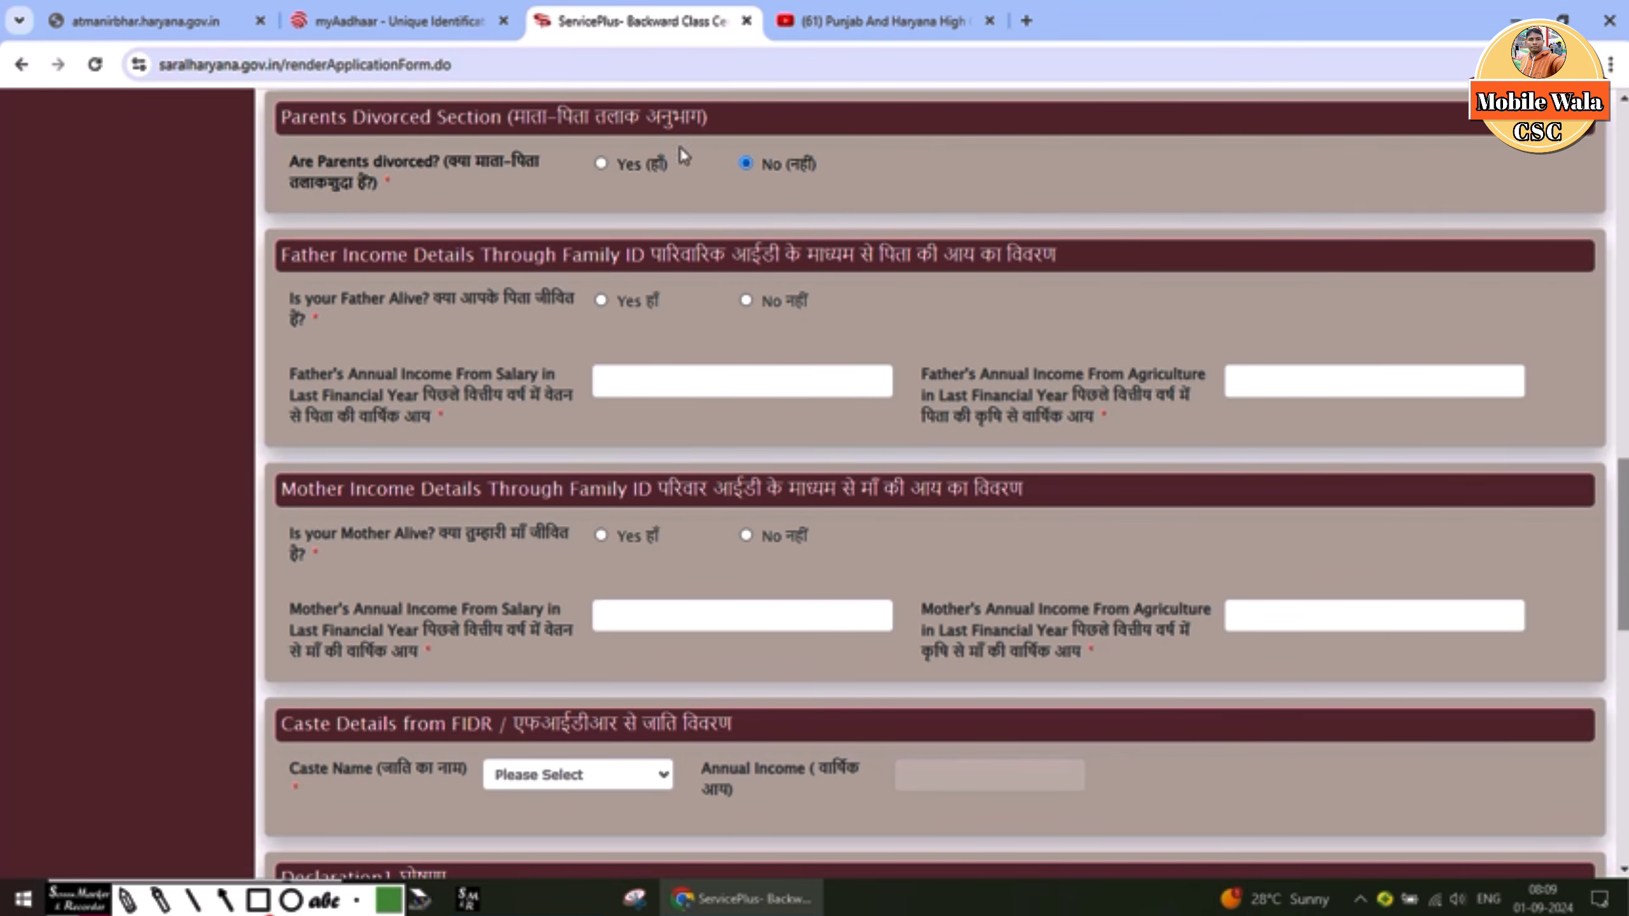
- Mark the father as not alive, enter his name and set his date of death to the 15th
click(746, 300)
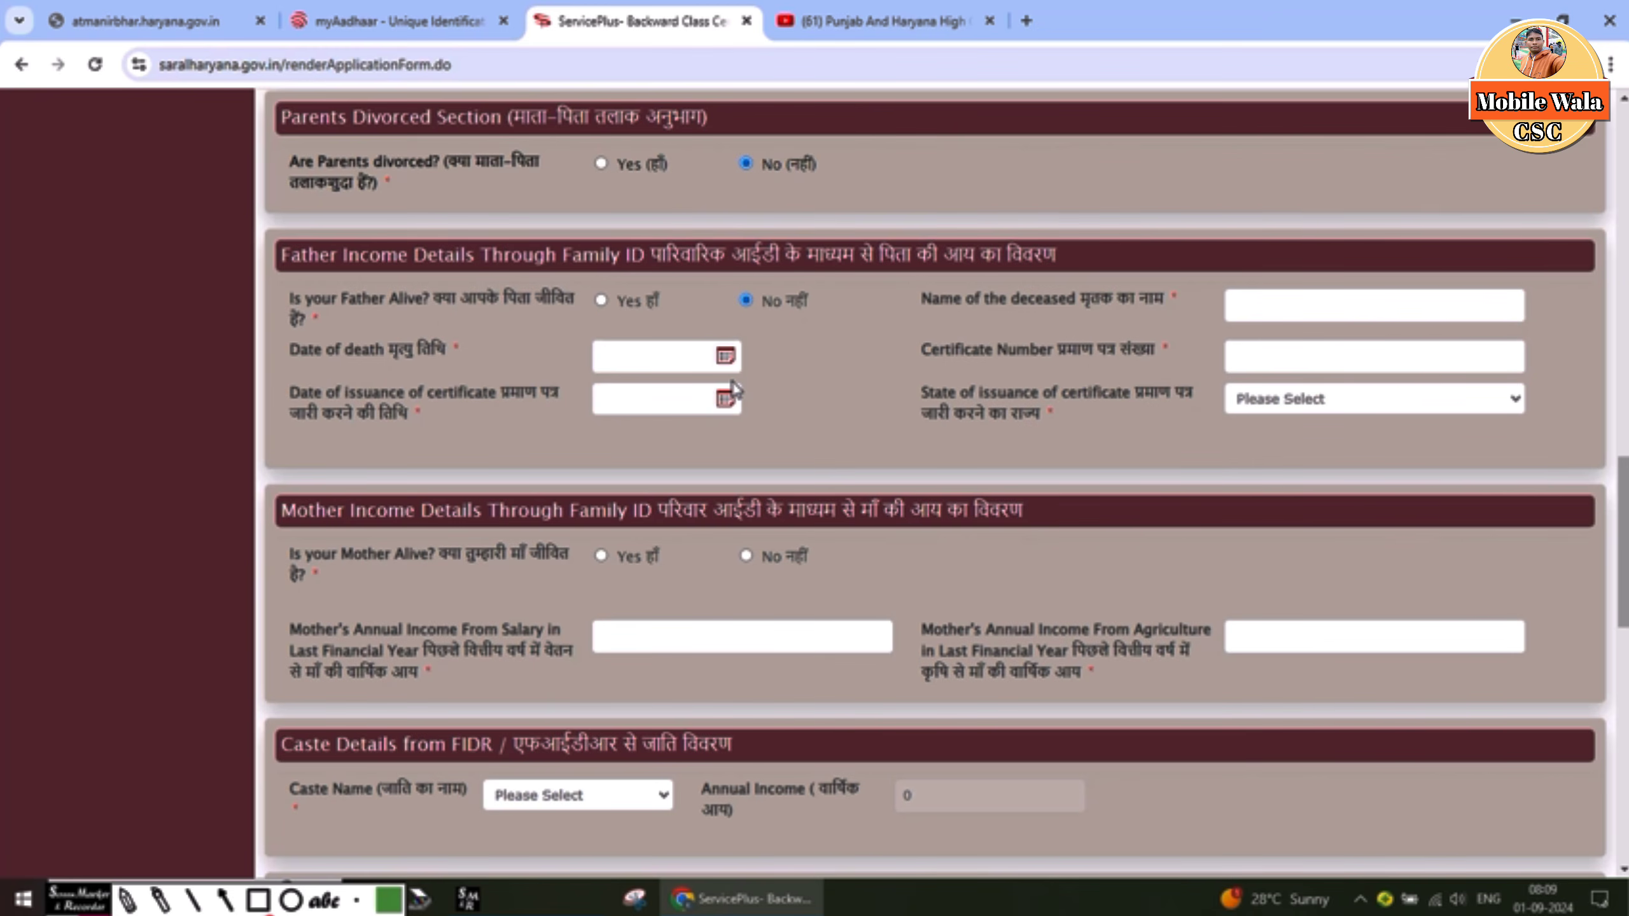
click(1319, 309)
text(SHE…)
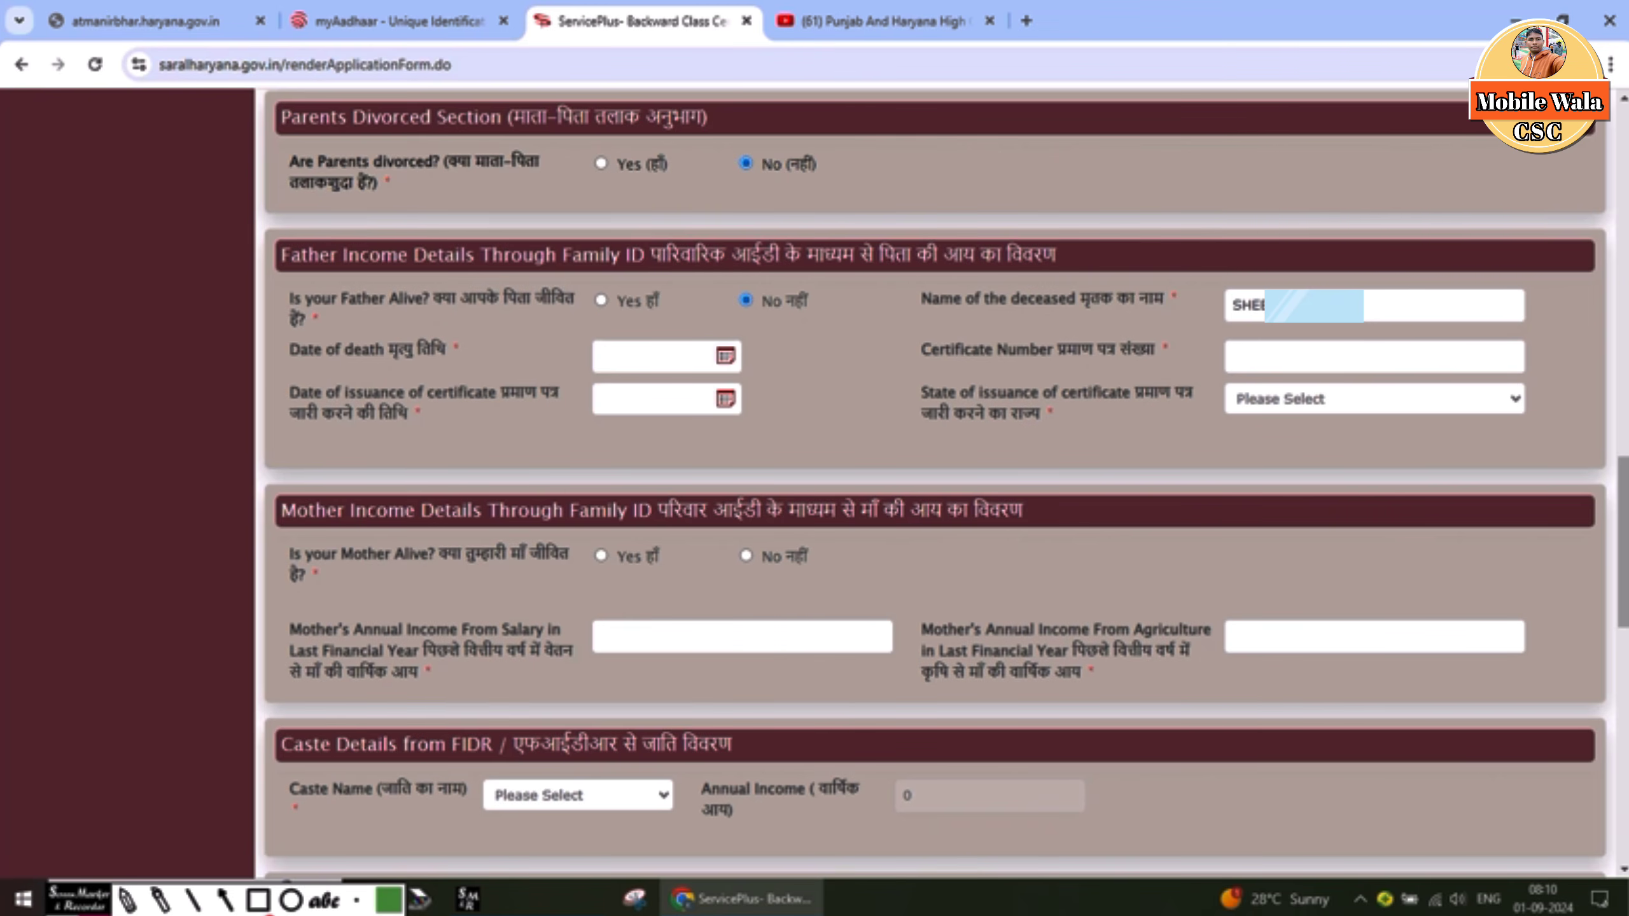
text(AR)
click(725, 356)
click(766, 401)
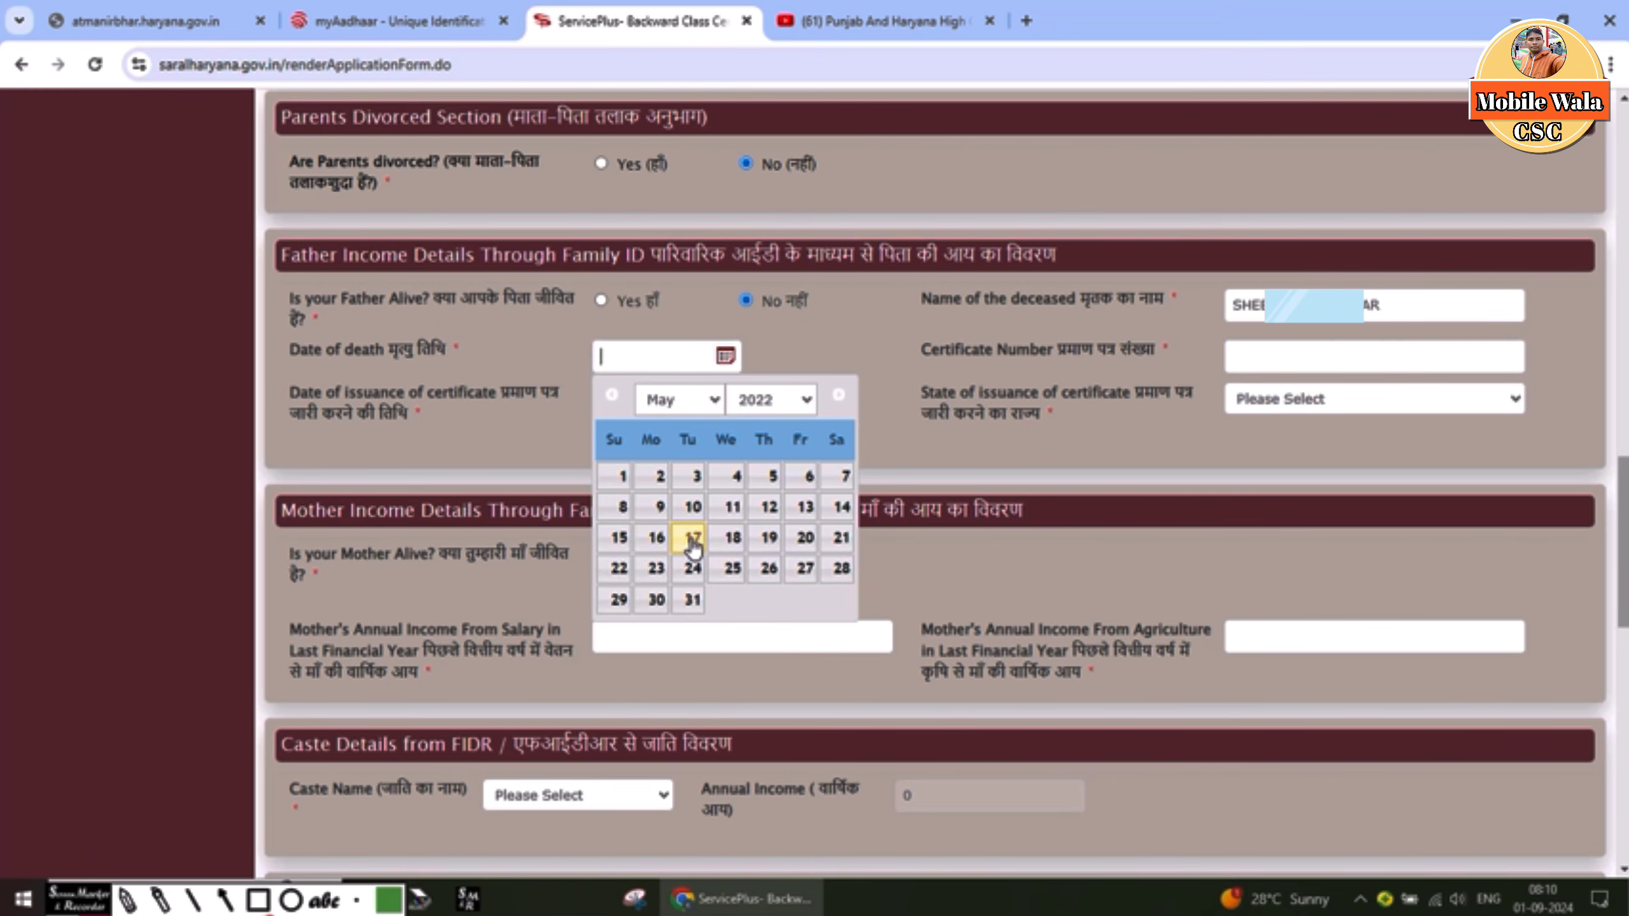
click(633, 537)
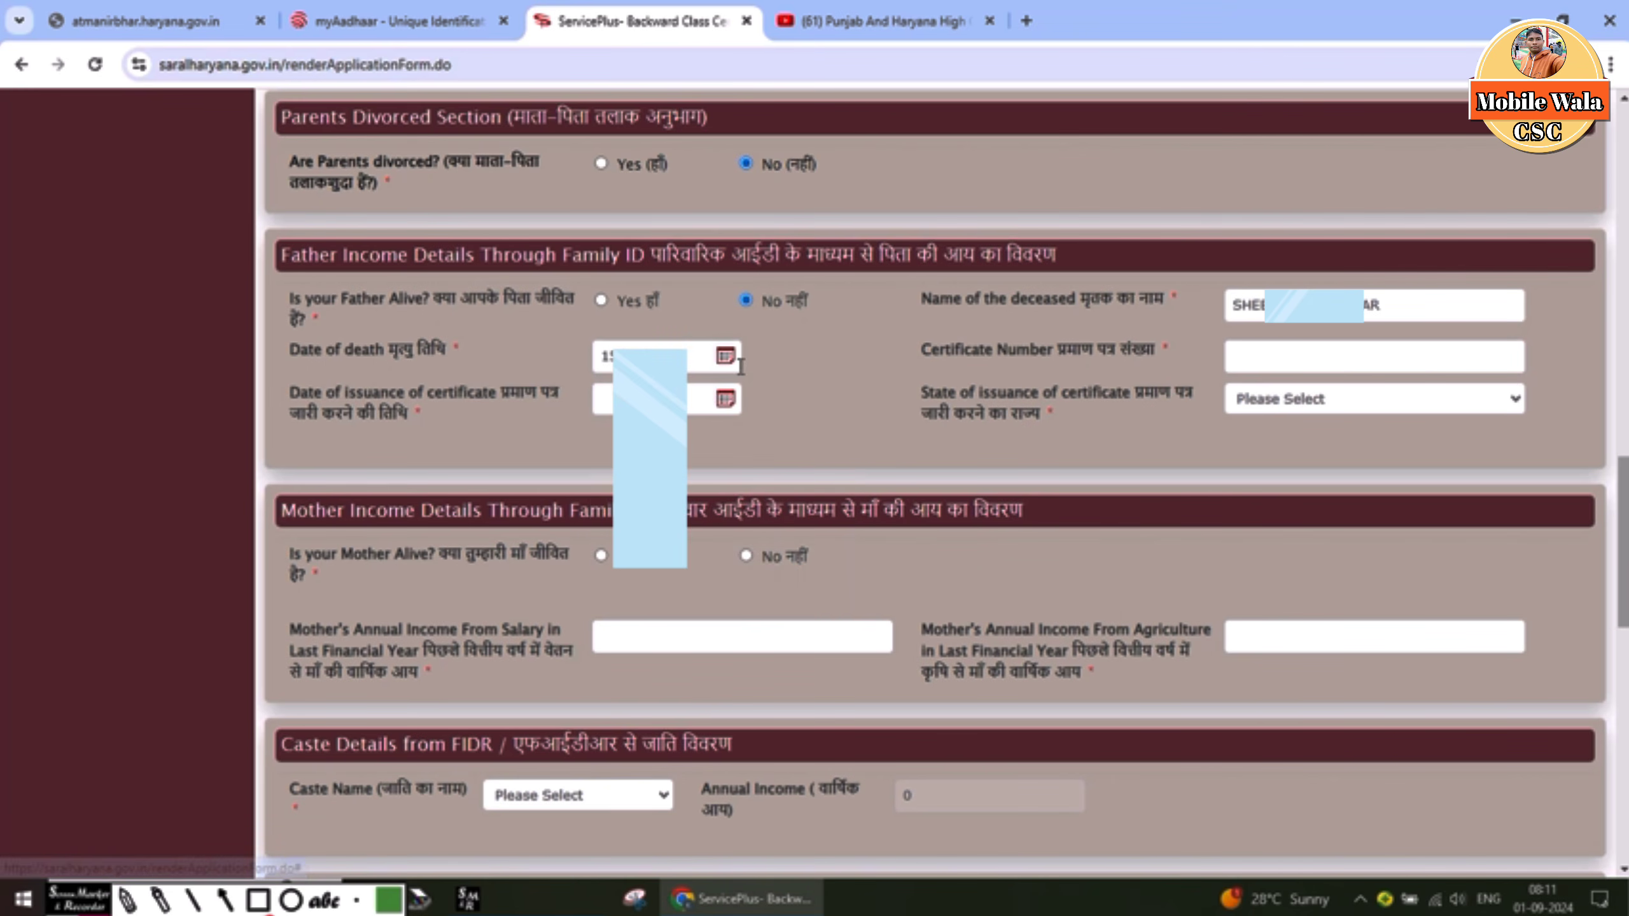
- Enter the father's death certificate number, issue date 17th 2022, and issuing state HARYANA
click(1288, 357)
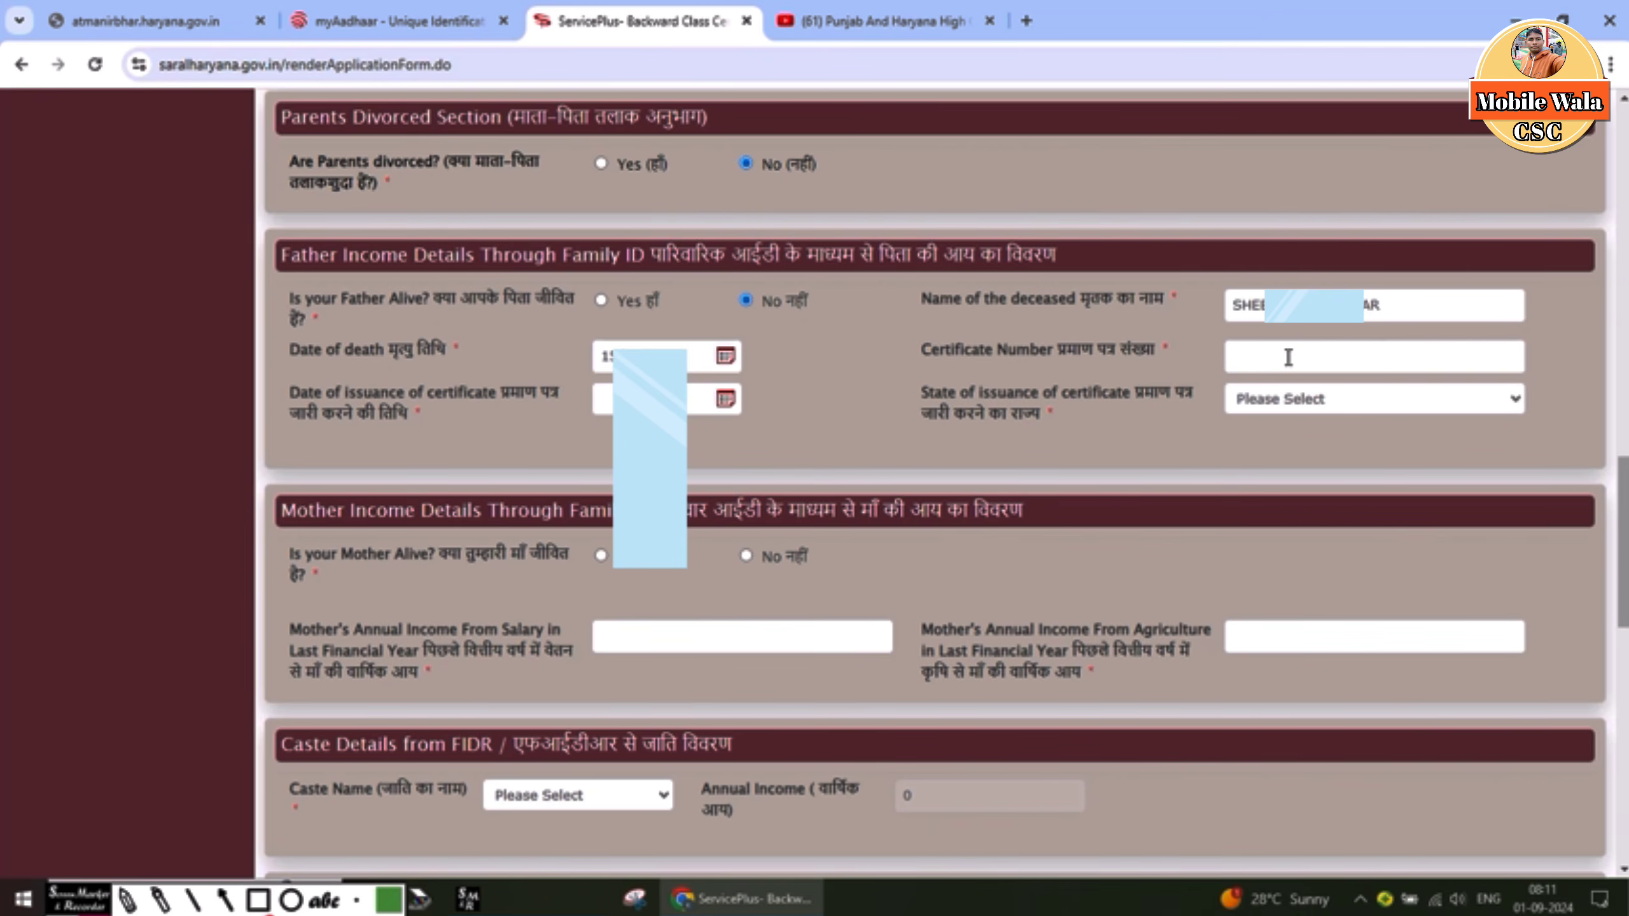
click(725, 401)
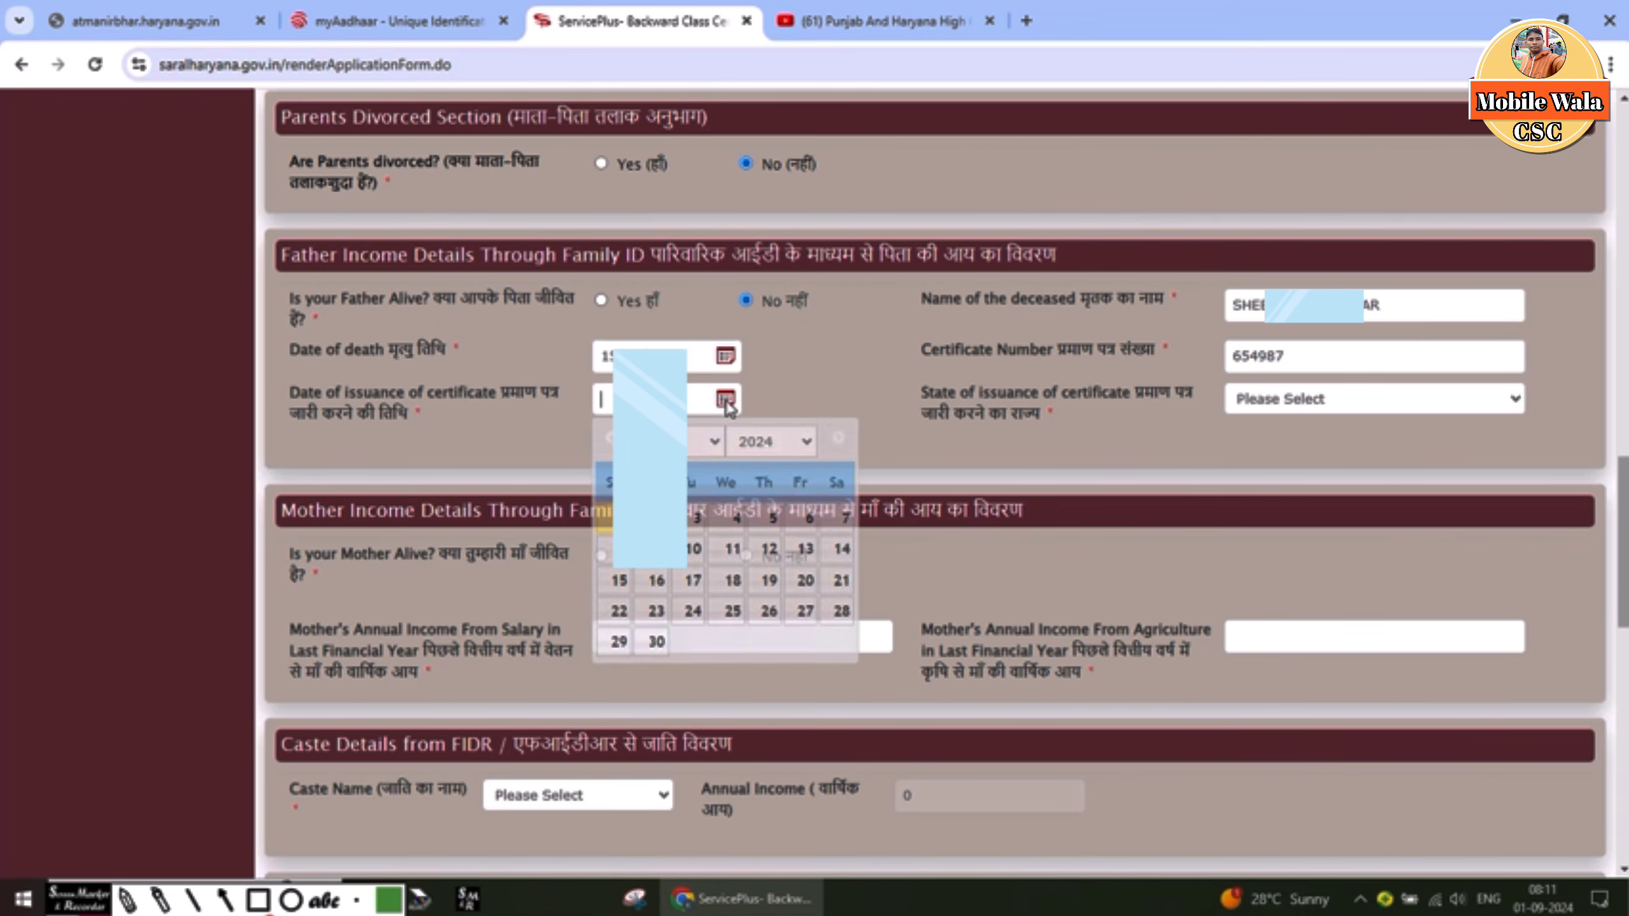
click(762, 443)
click(763, 345)
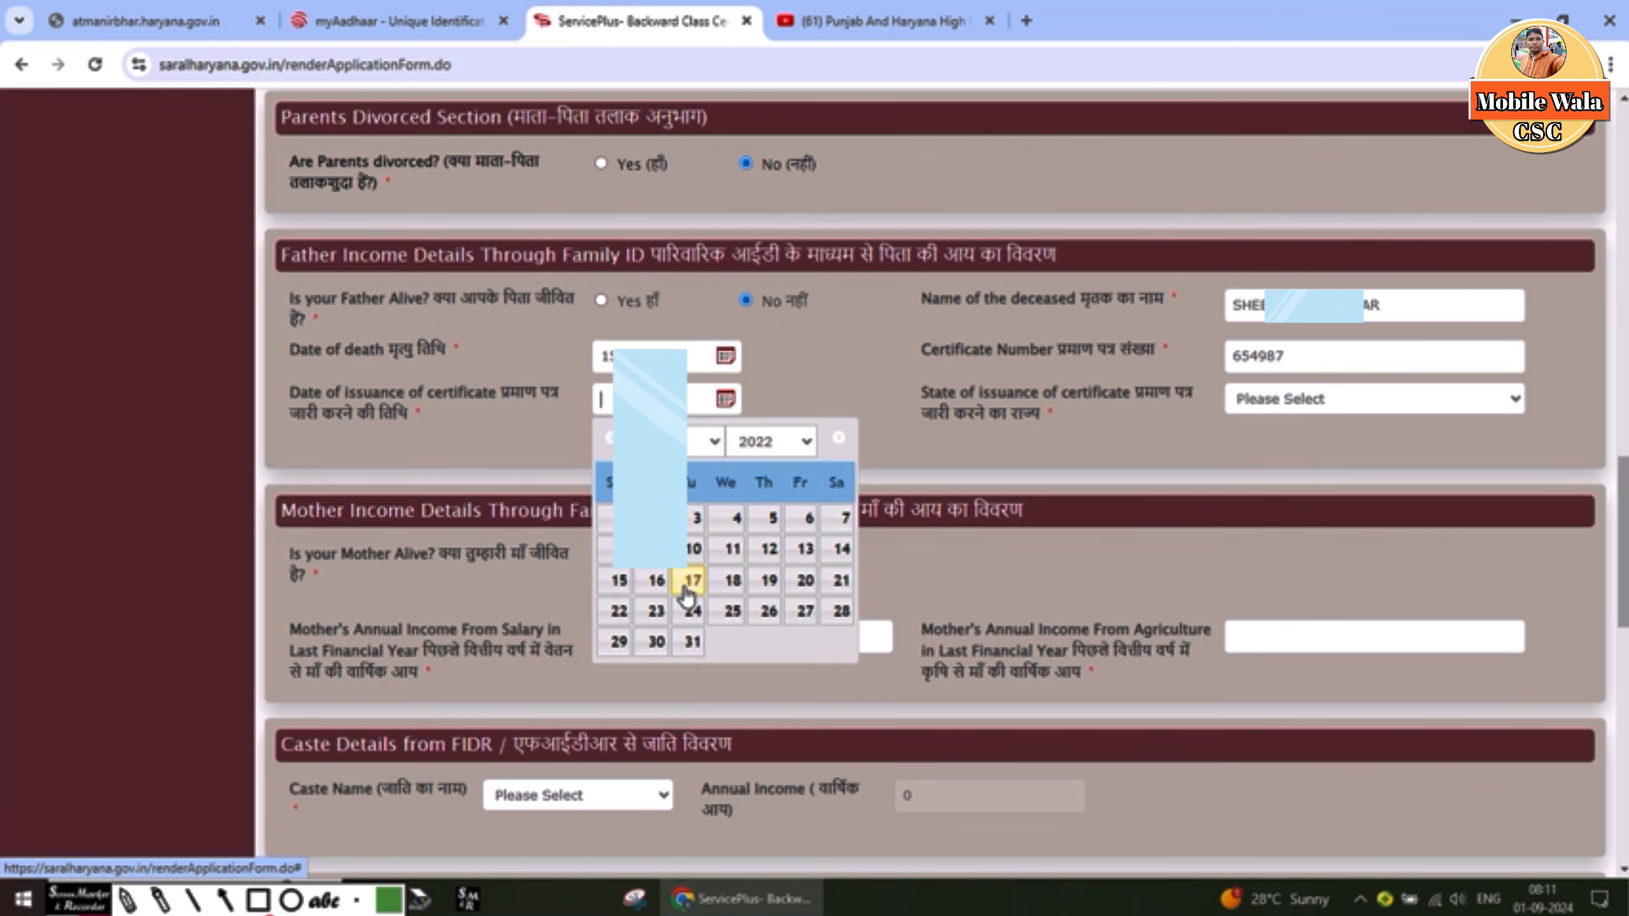
click(691, 580)
click(1278, 400)
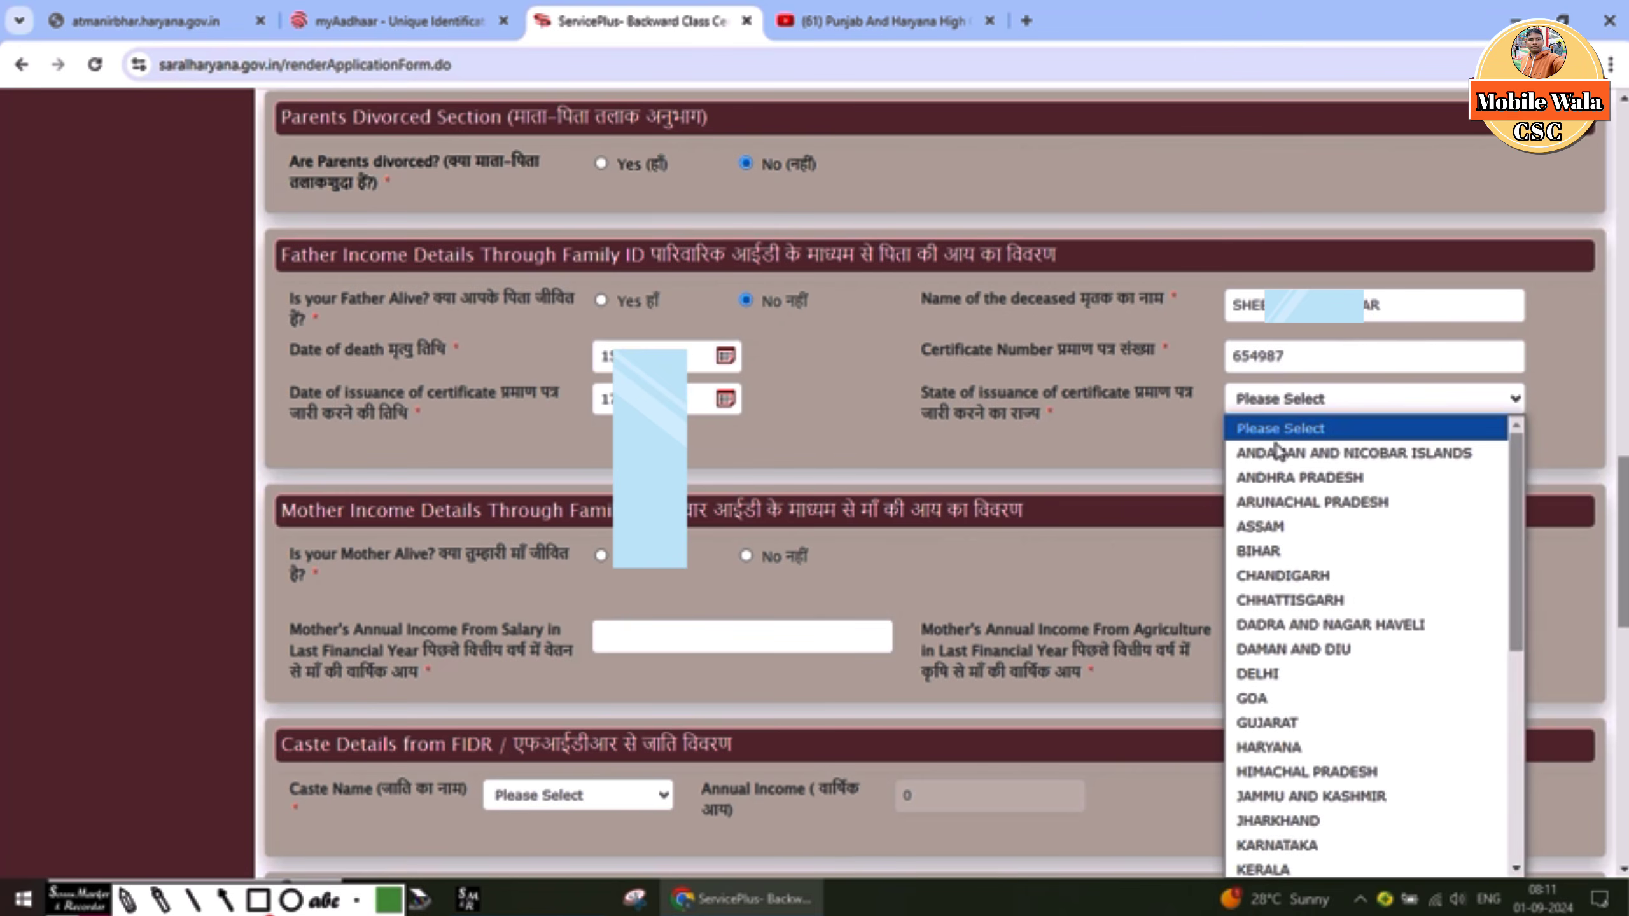
click(1273, 748)
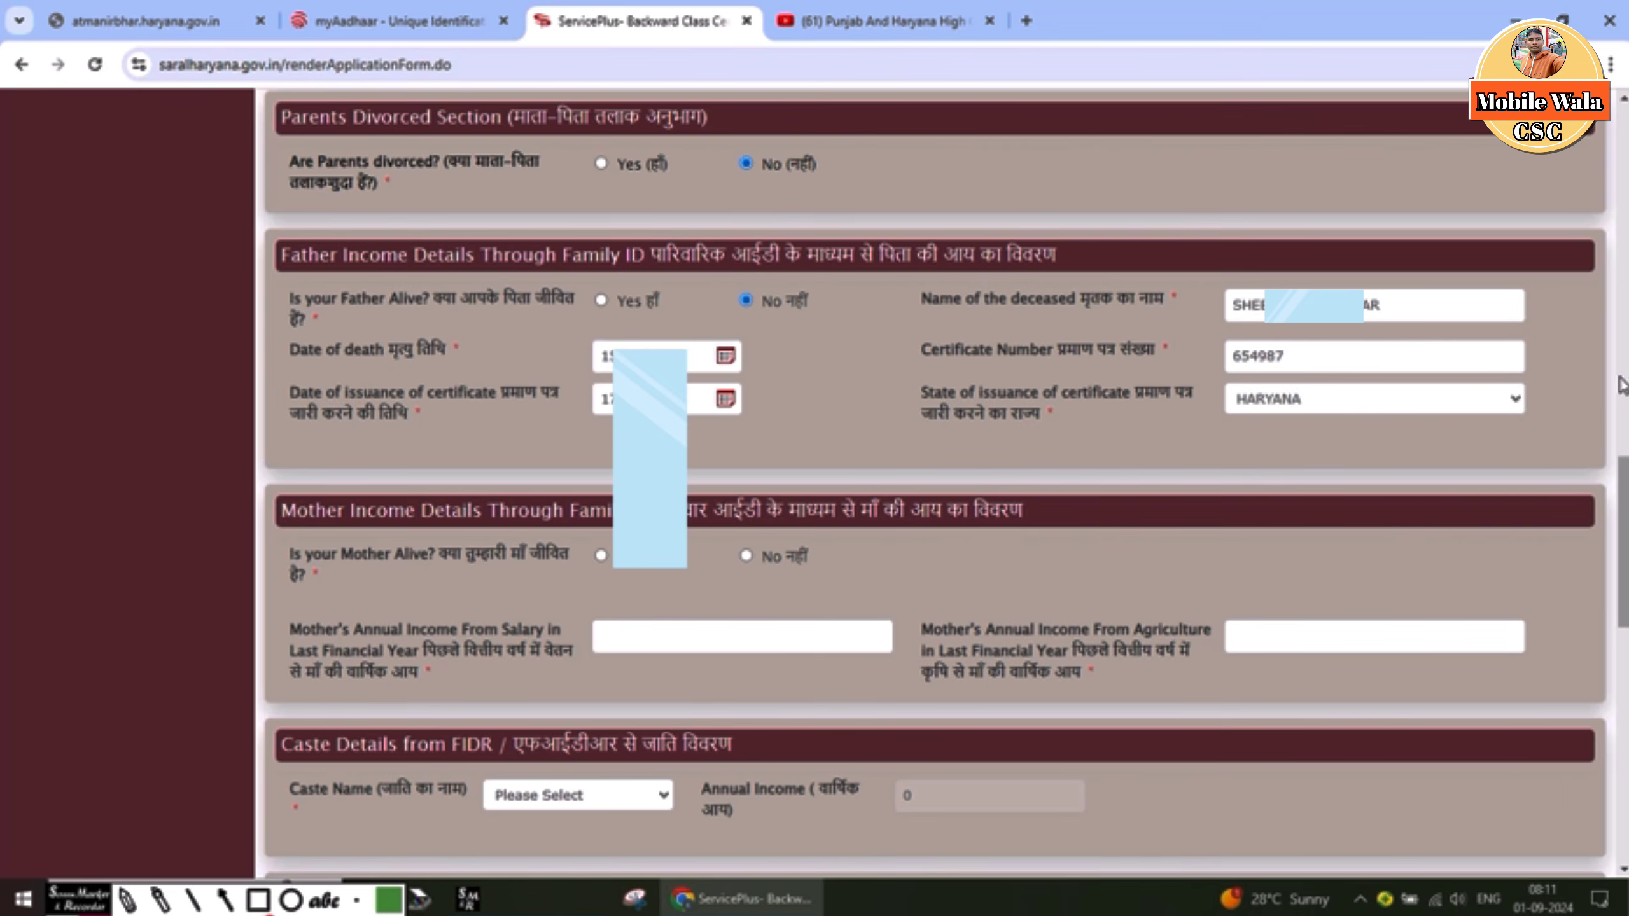
drag(1623, 488, 1623, 571)
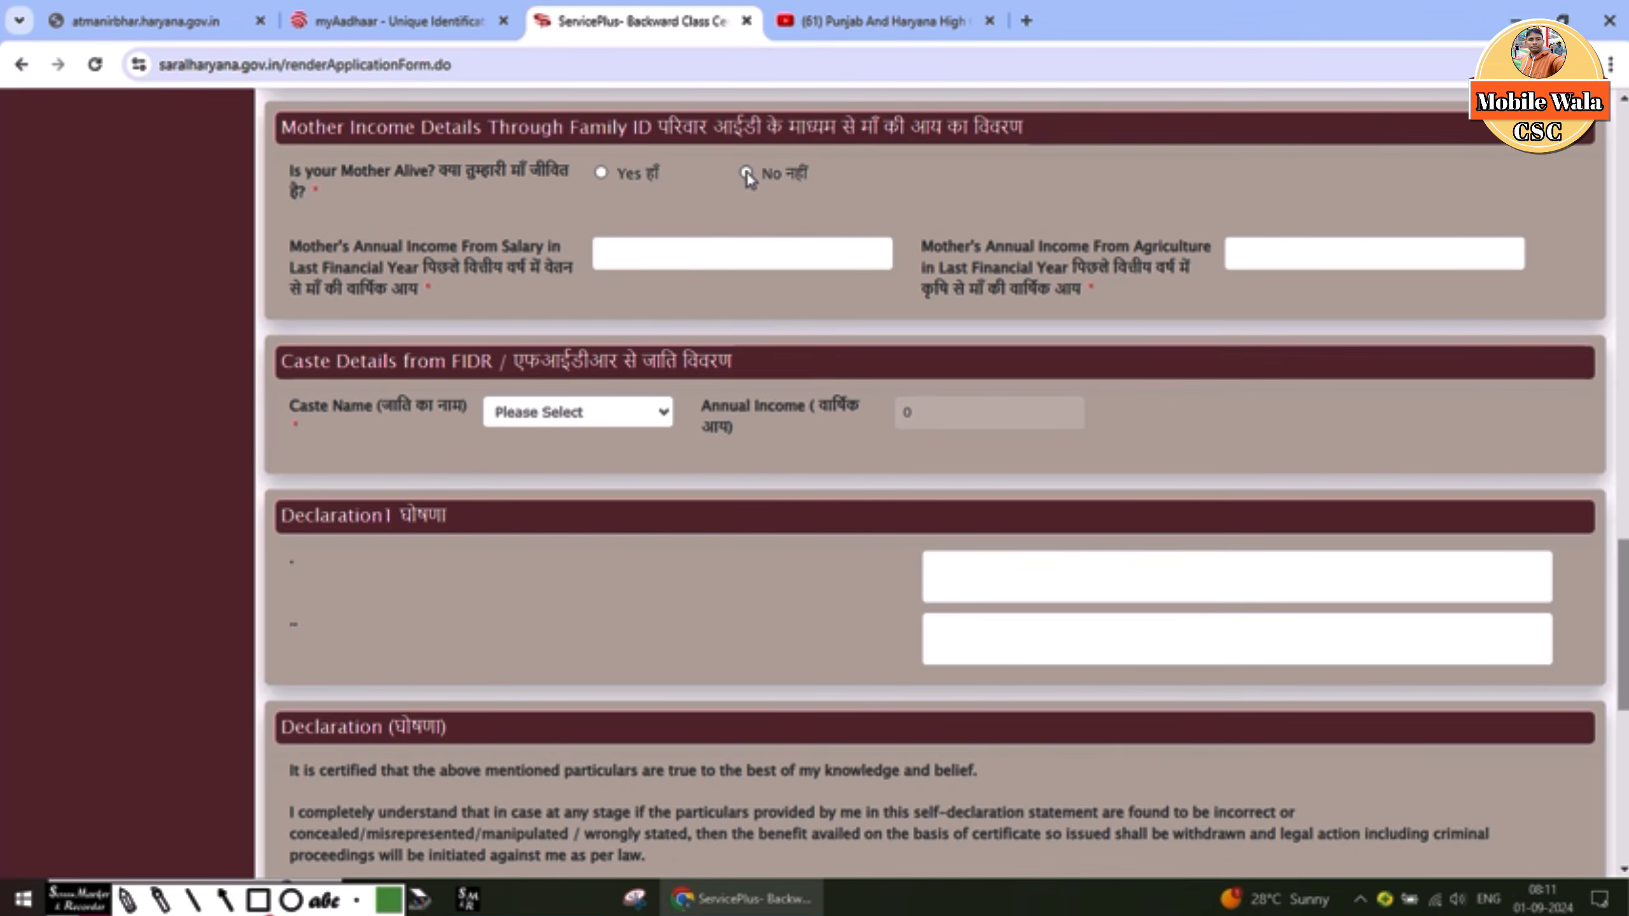
- Mark the mother as not alive and enter her name and death certificate number
click(746, 172)
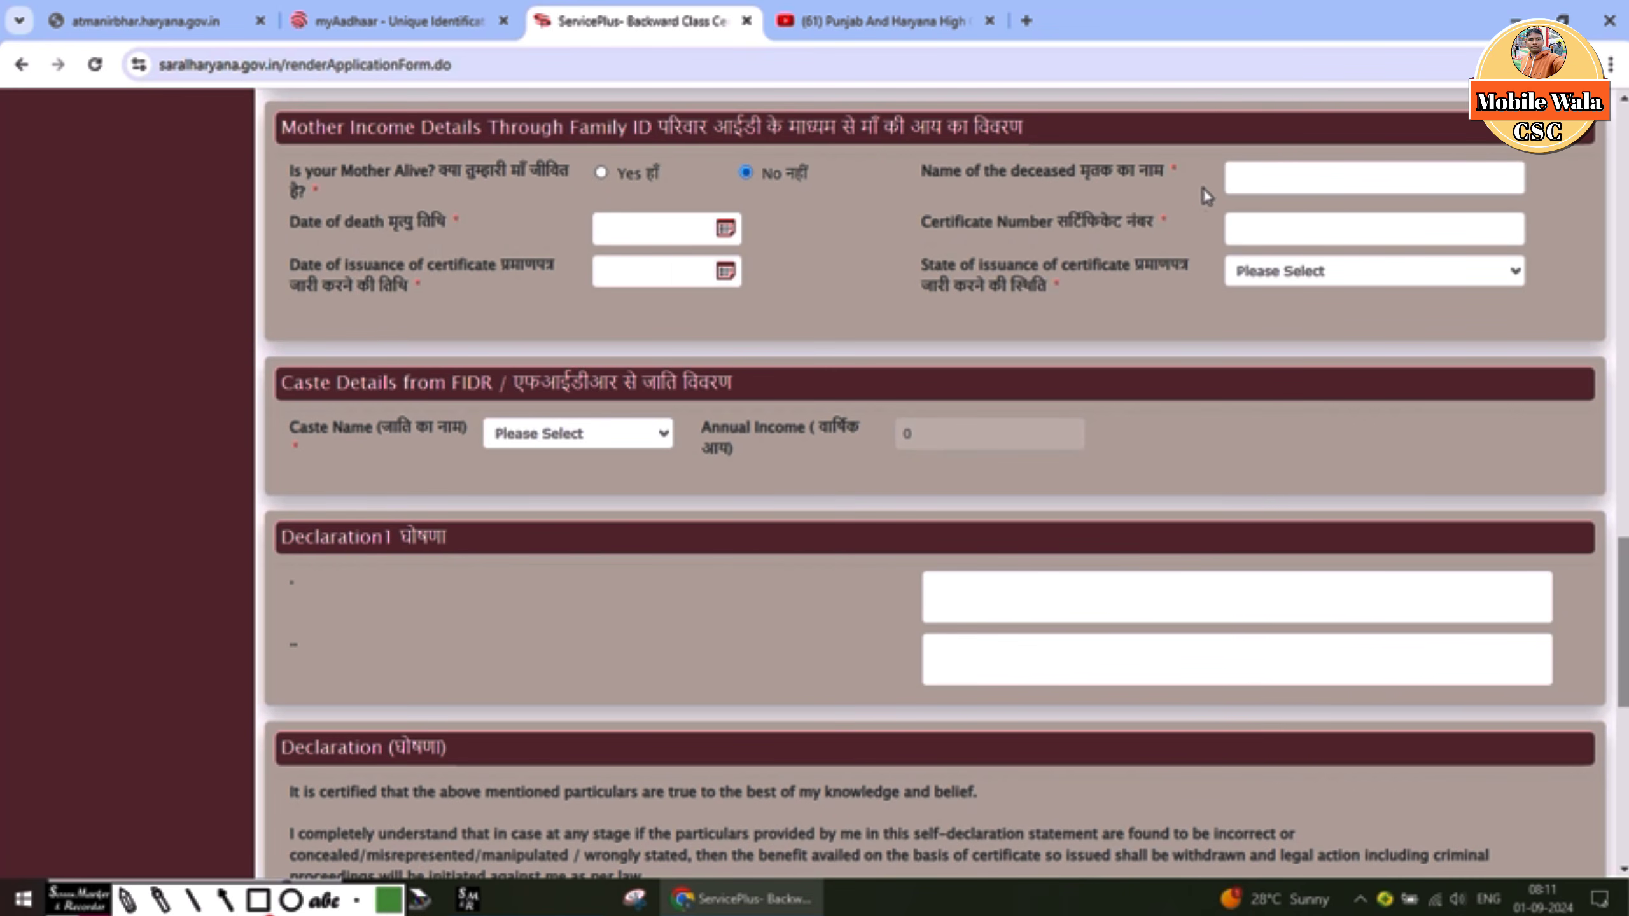
click(1246, 179)
text(KUN)
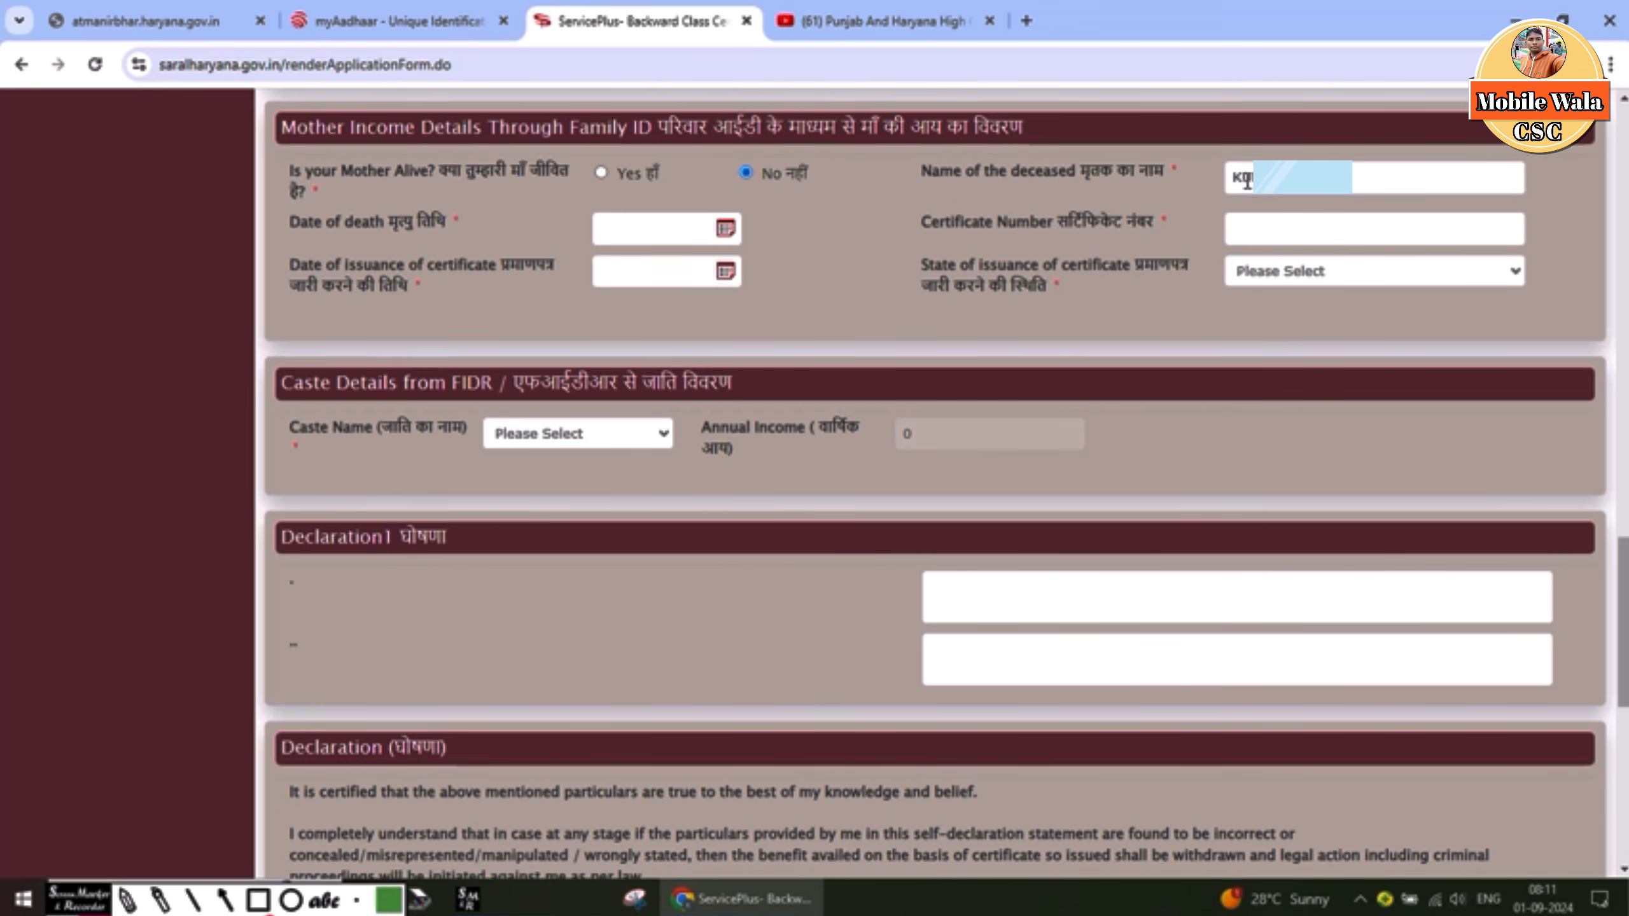
click(1266, 224)
- Set the mother's date of death to 20 May 2021
click(725, 228)
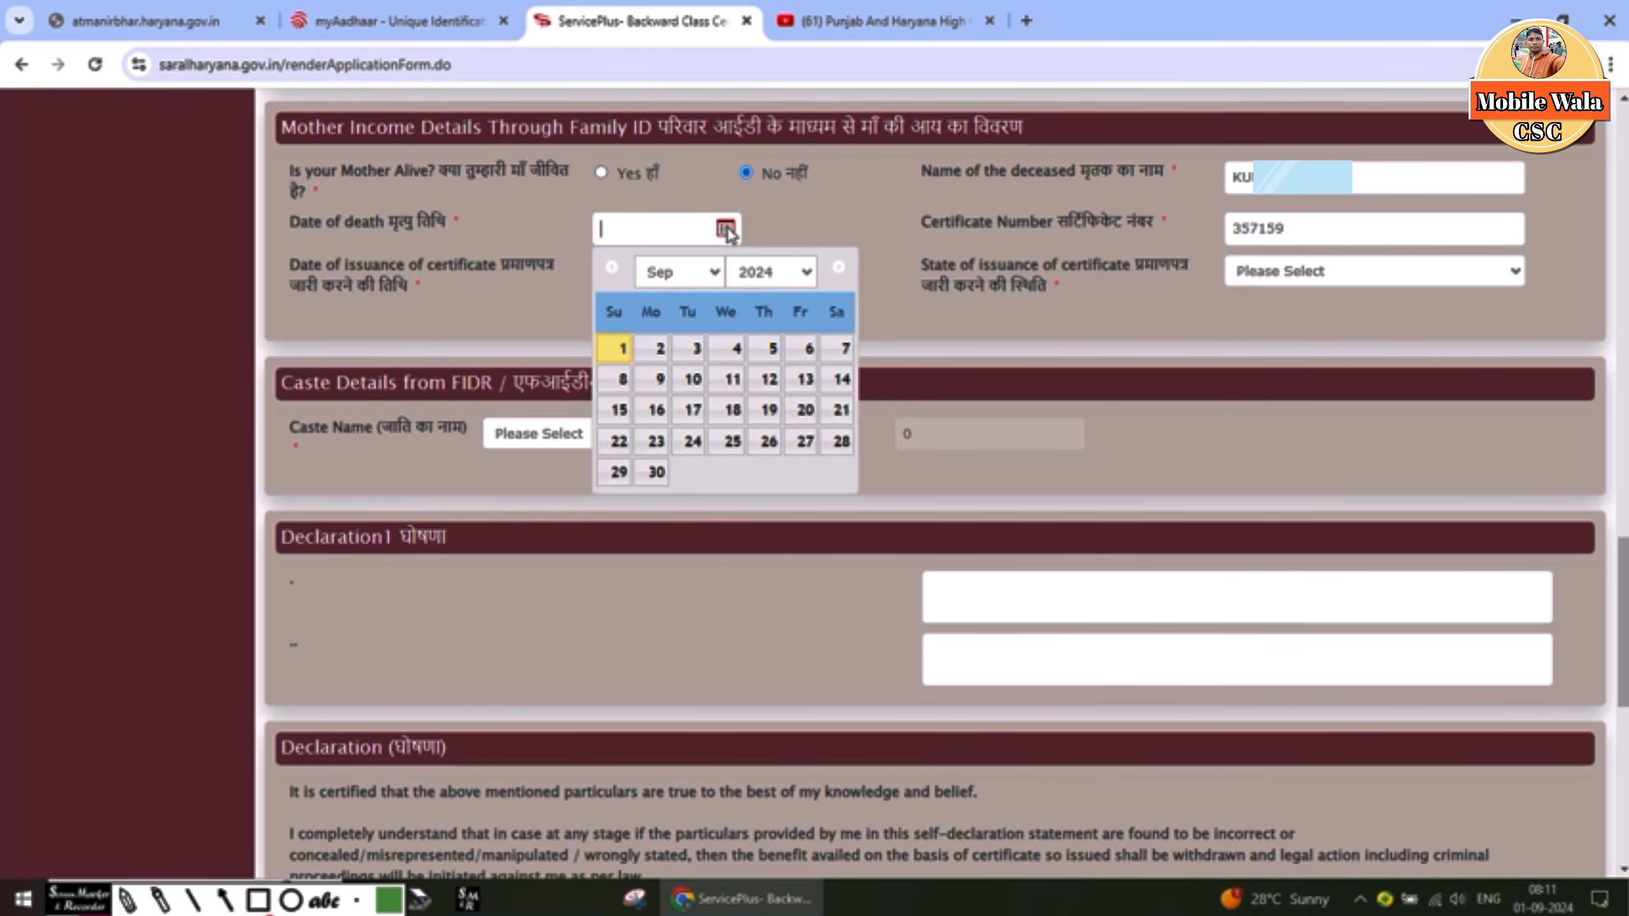
click(763, 274)
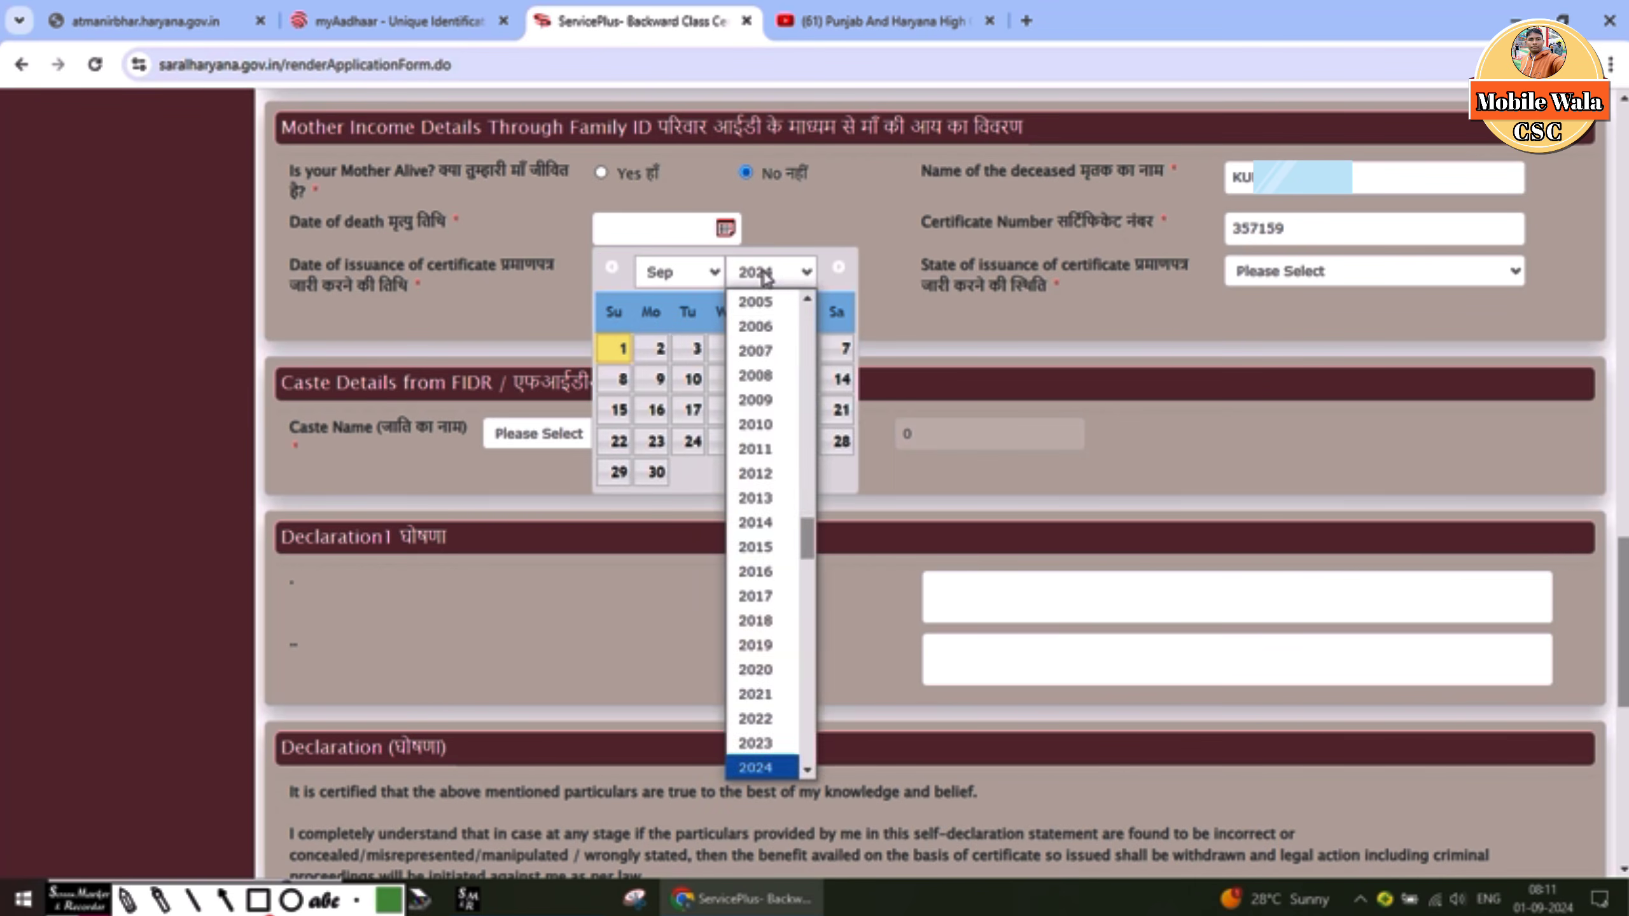
click(790, 698)
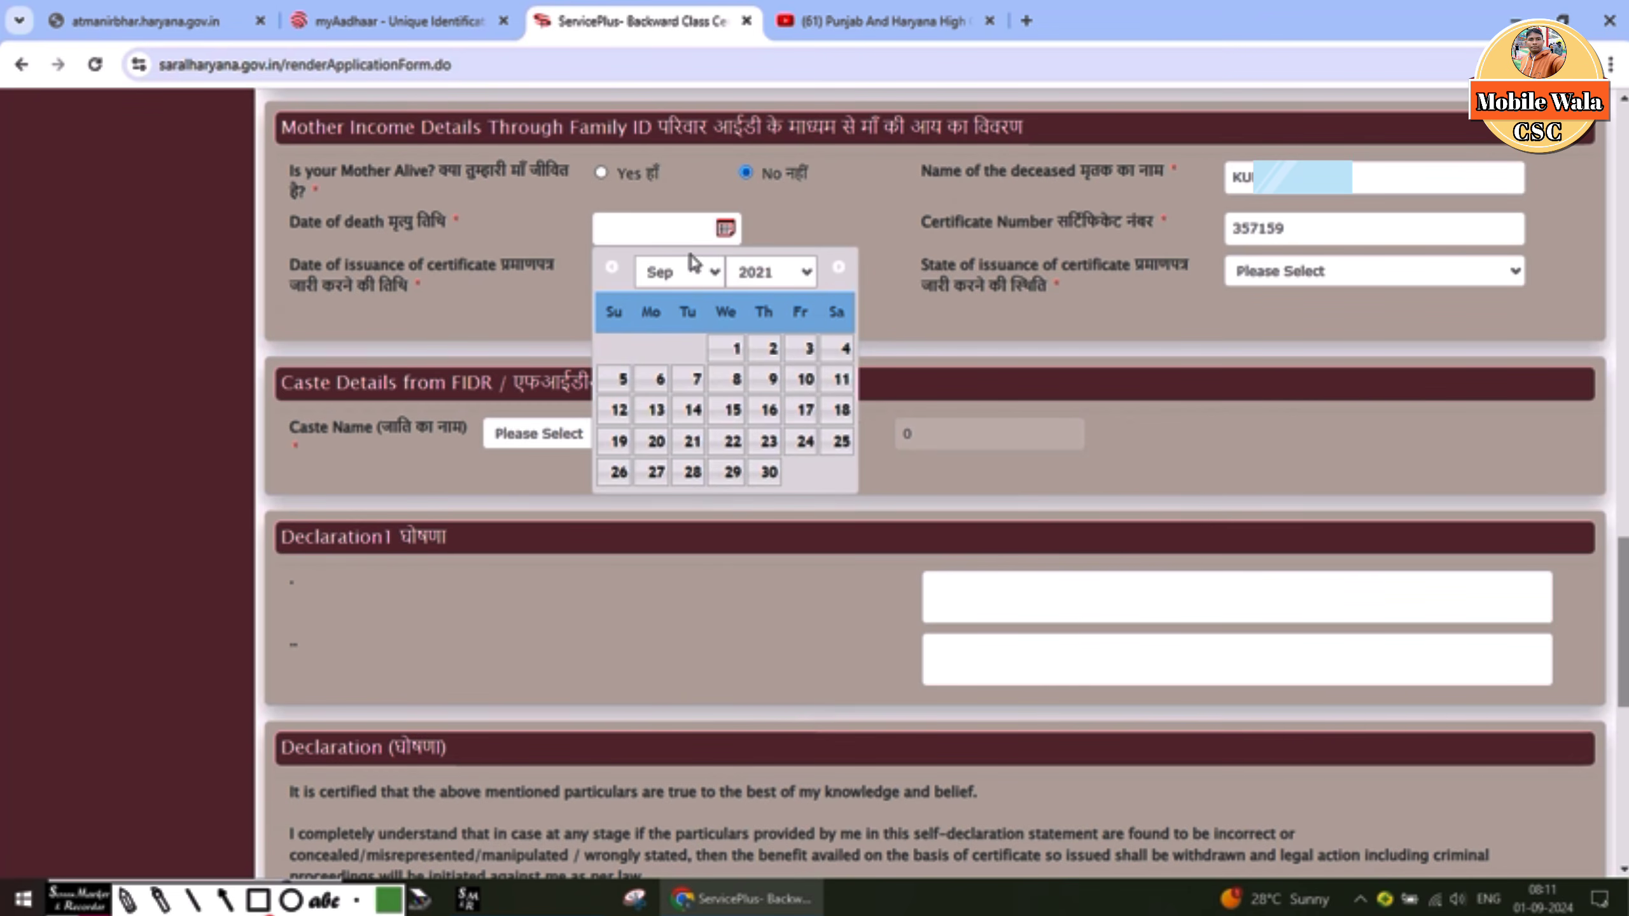
click(691, 276)
click(691, 399)
click(768, 443)
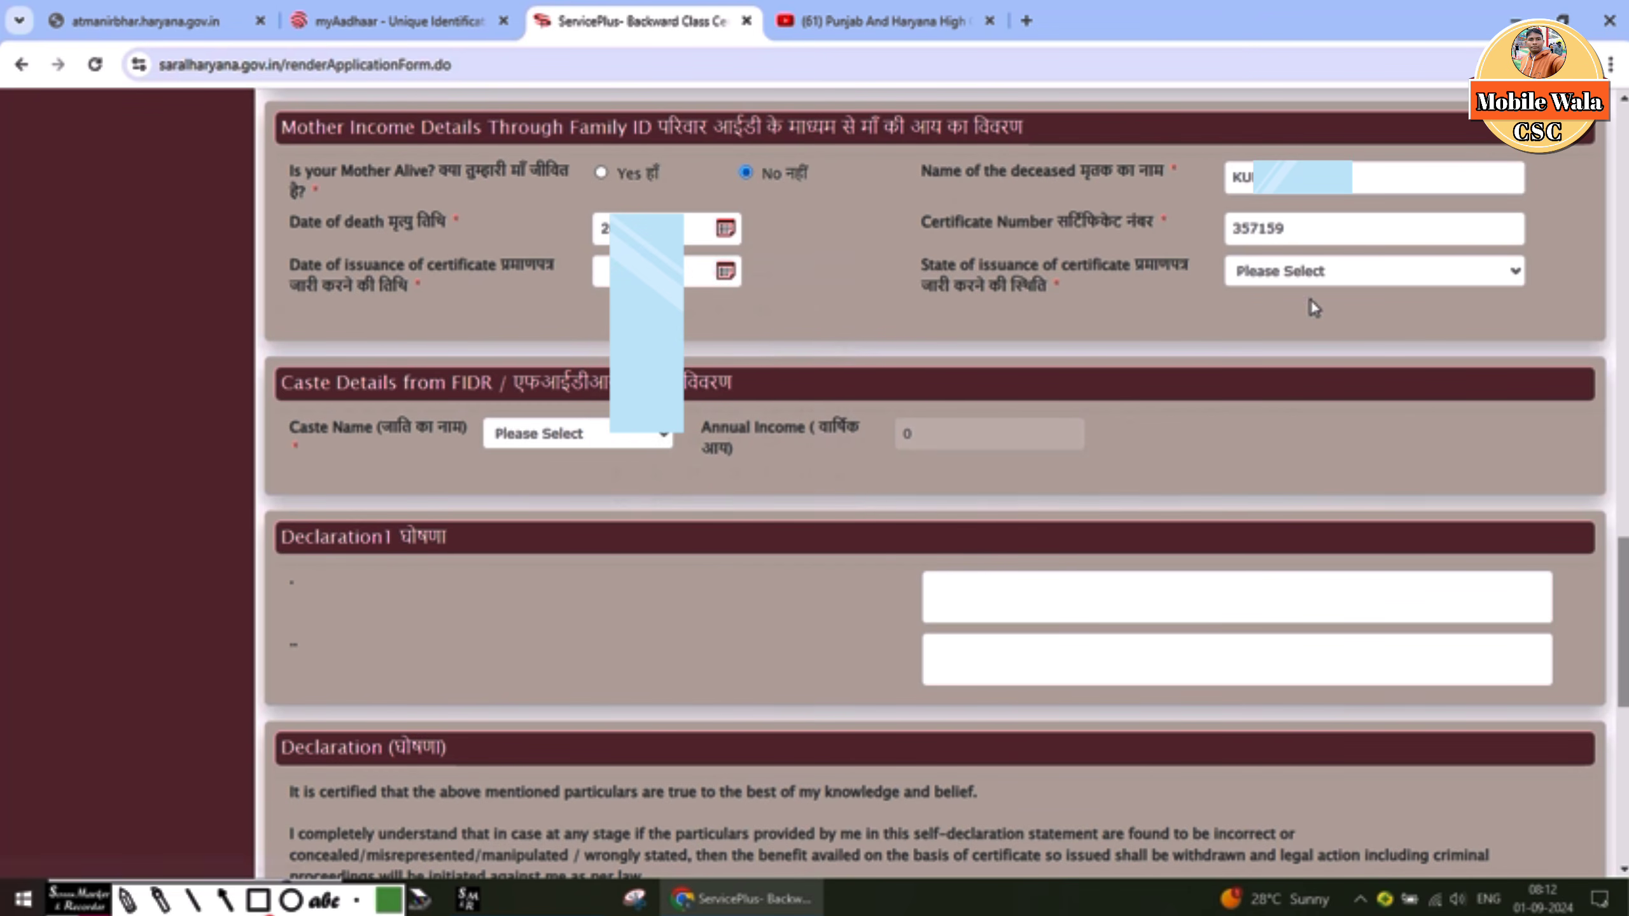
- Set the mother's certificate issuing state to HARYANA and issue date to 22 May 2021
click(1252, 281)
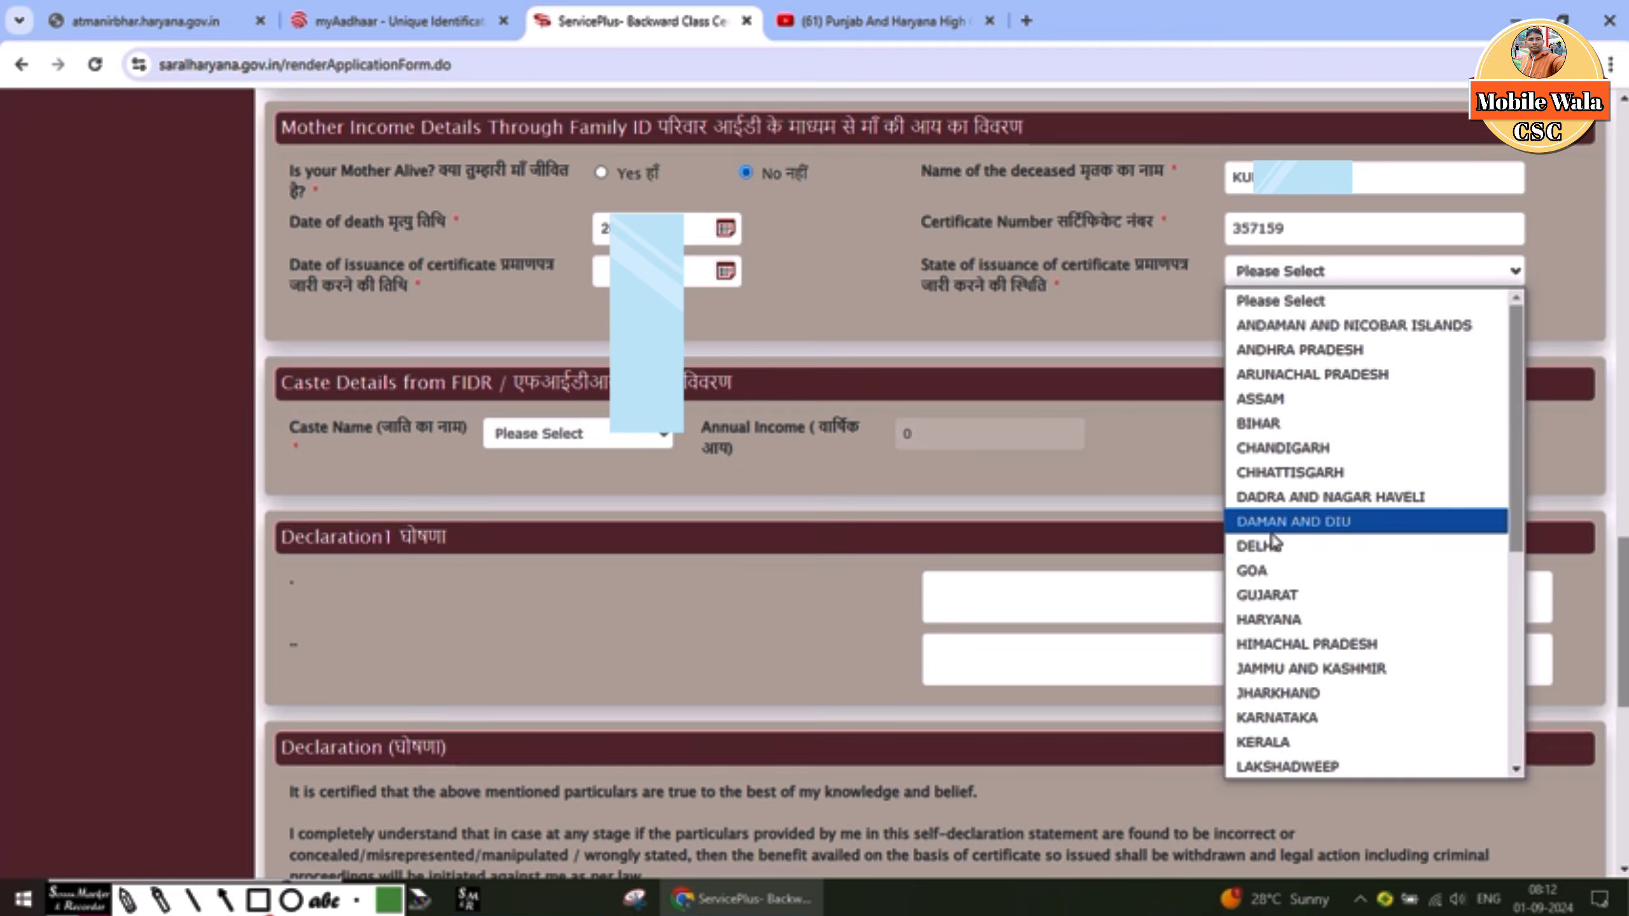
click(1276, 618)
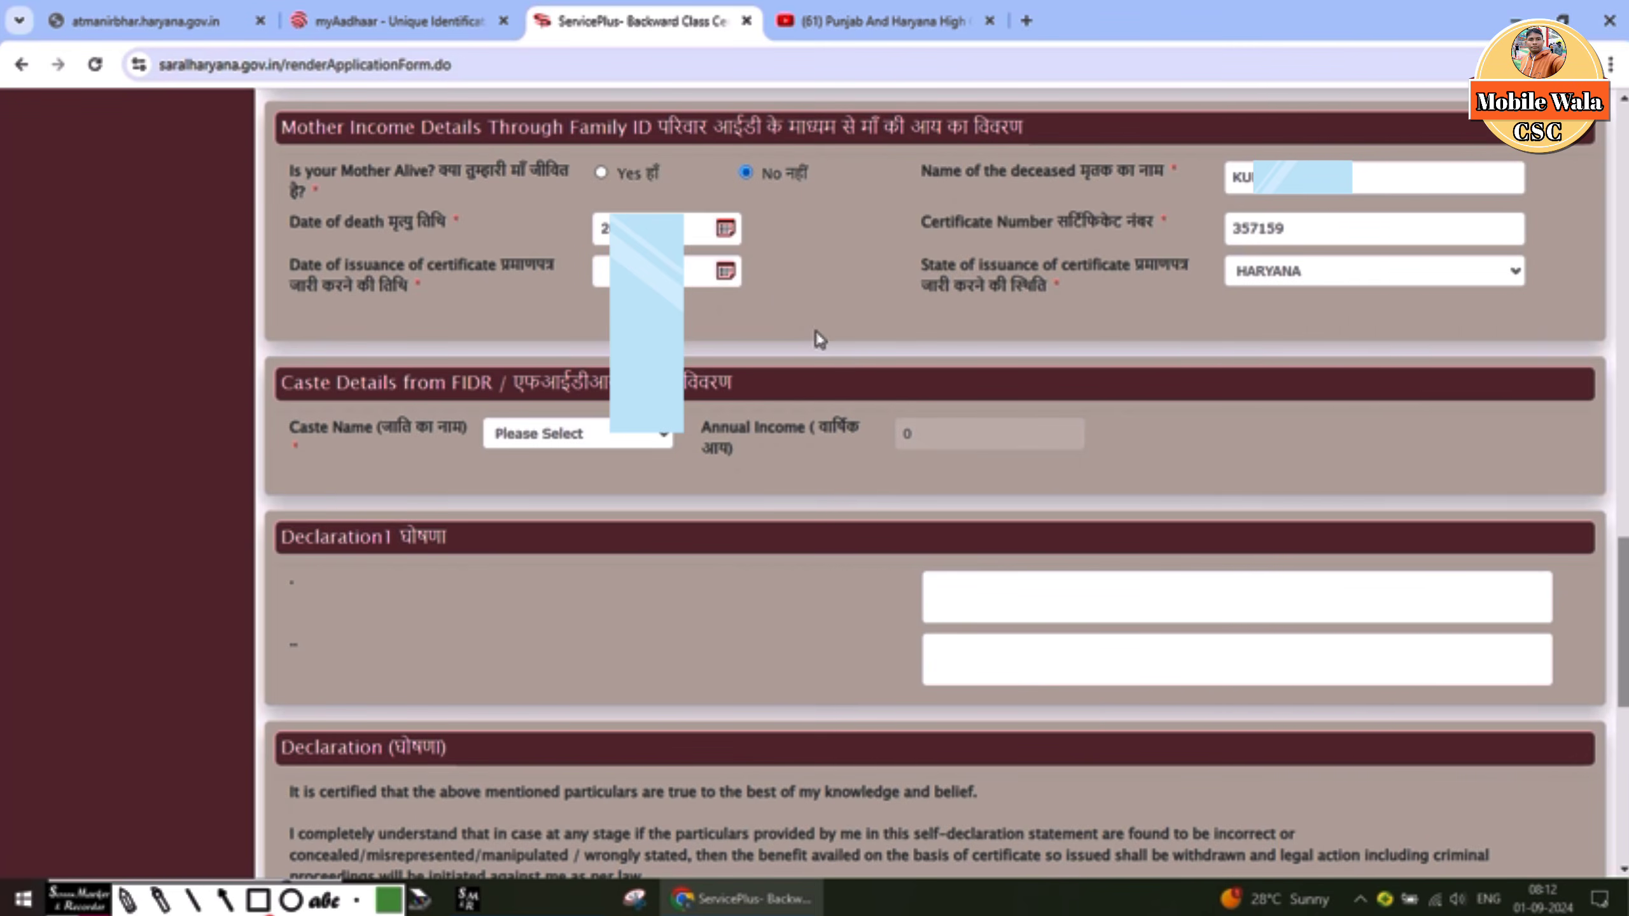
click(725, 273)
click(773, 324)
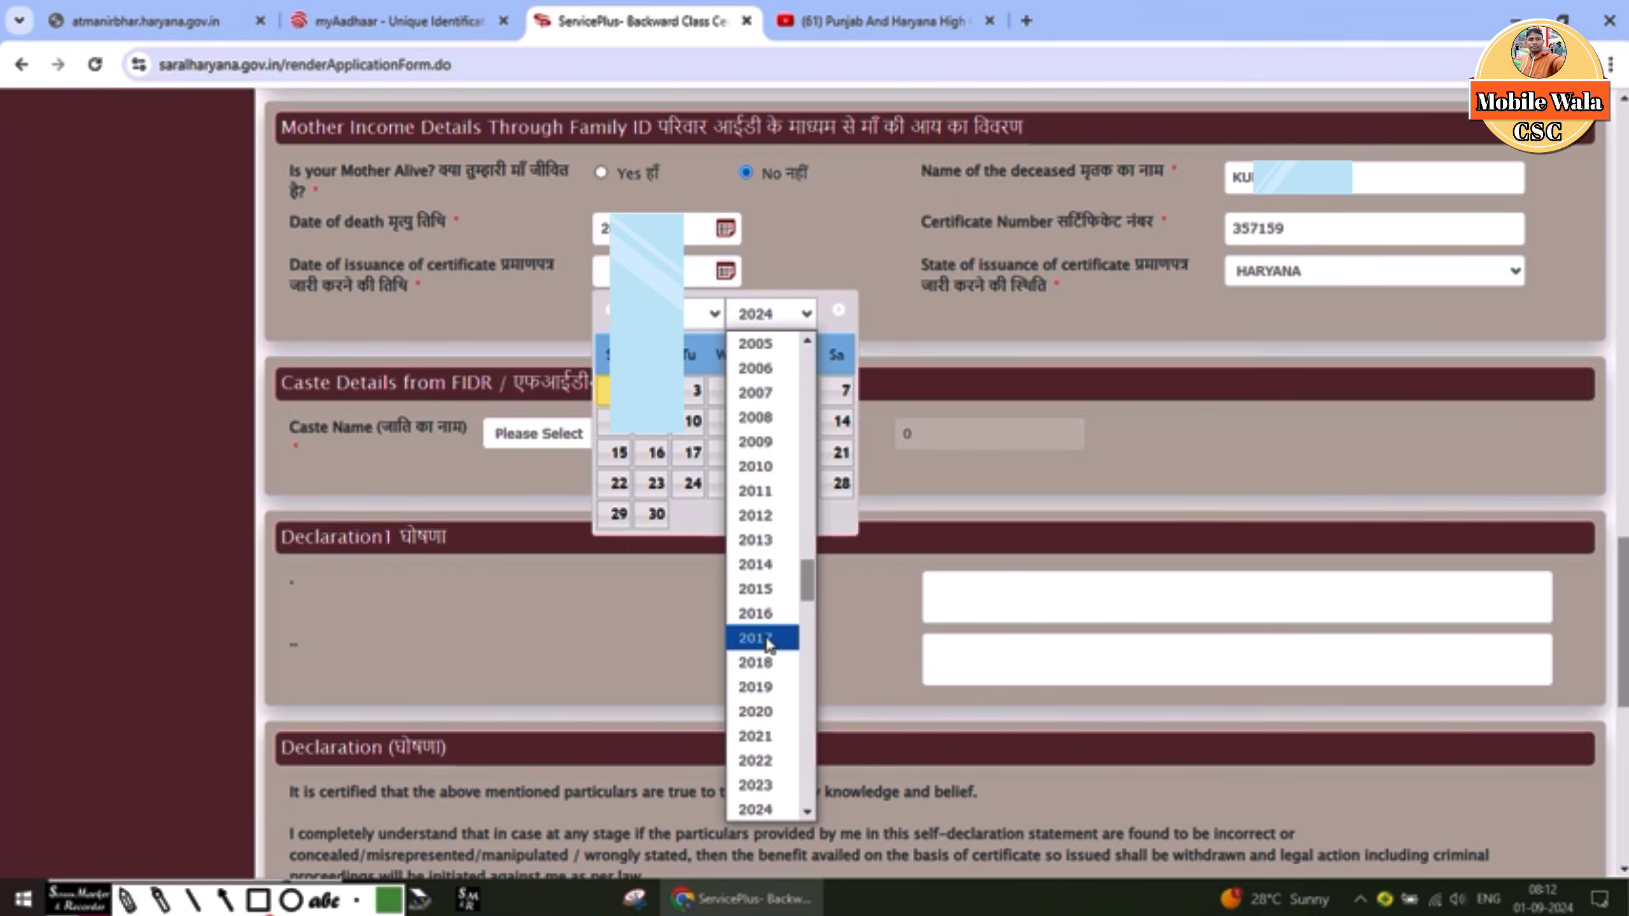
click(776, 744)
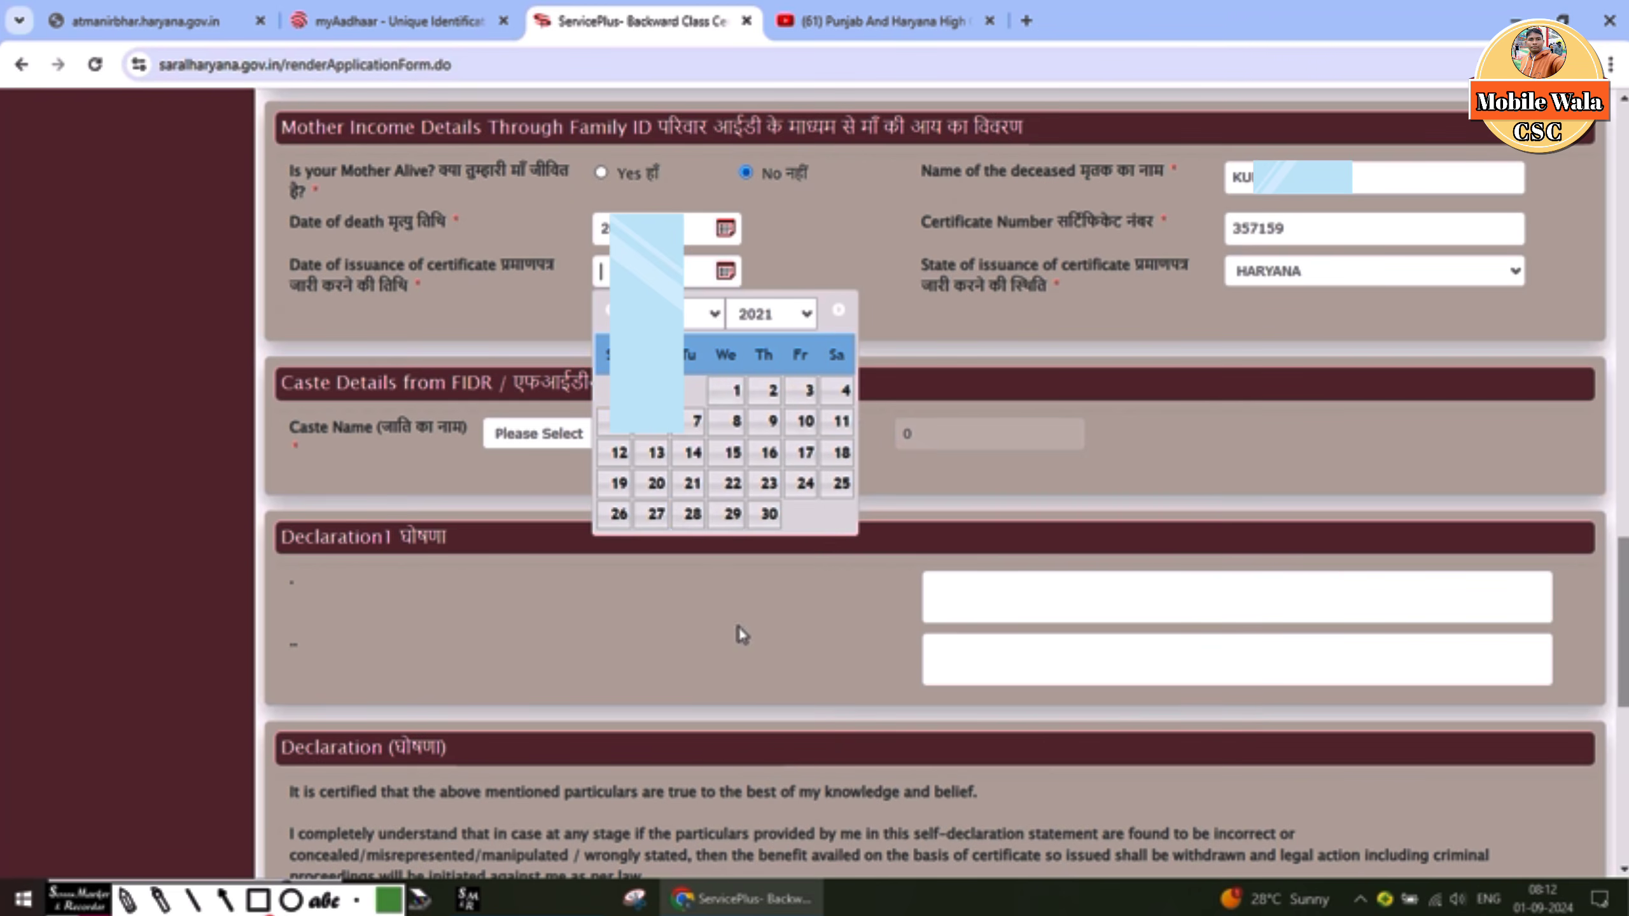
click(691, 312)
click(663, 424)
click(837, 483)
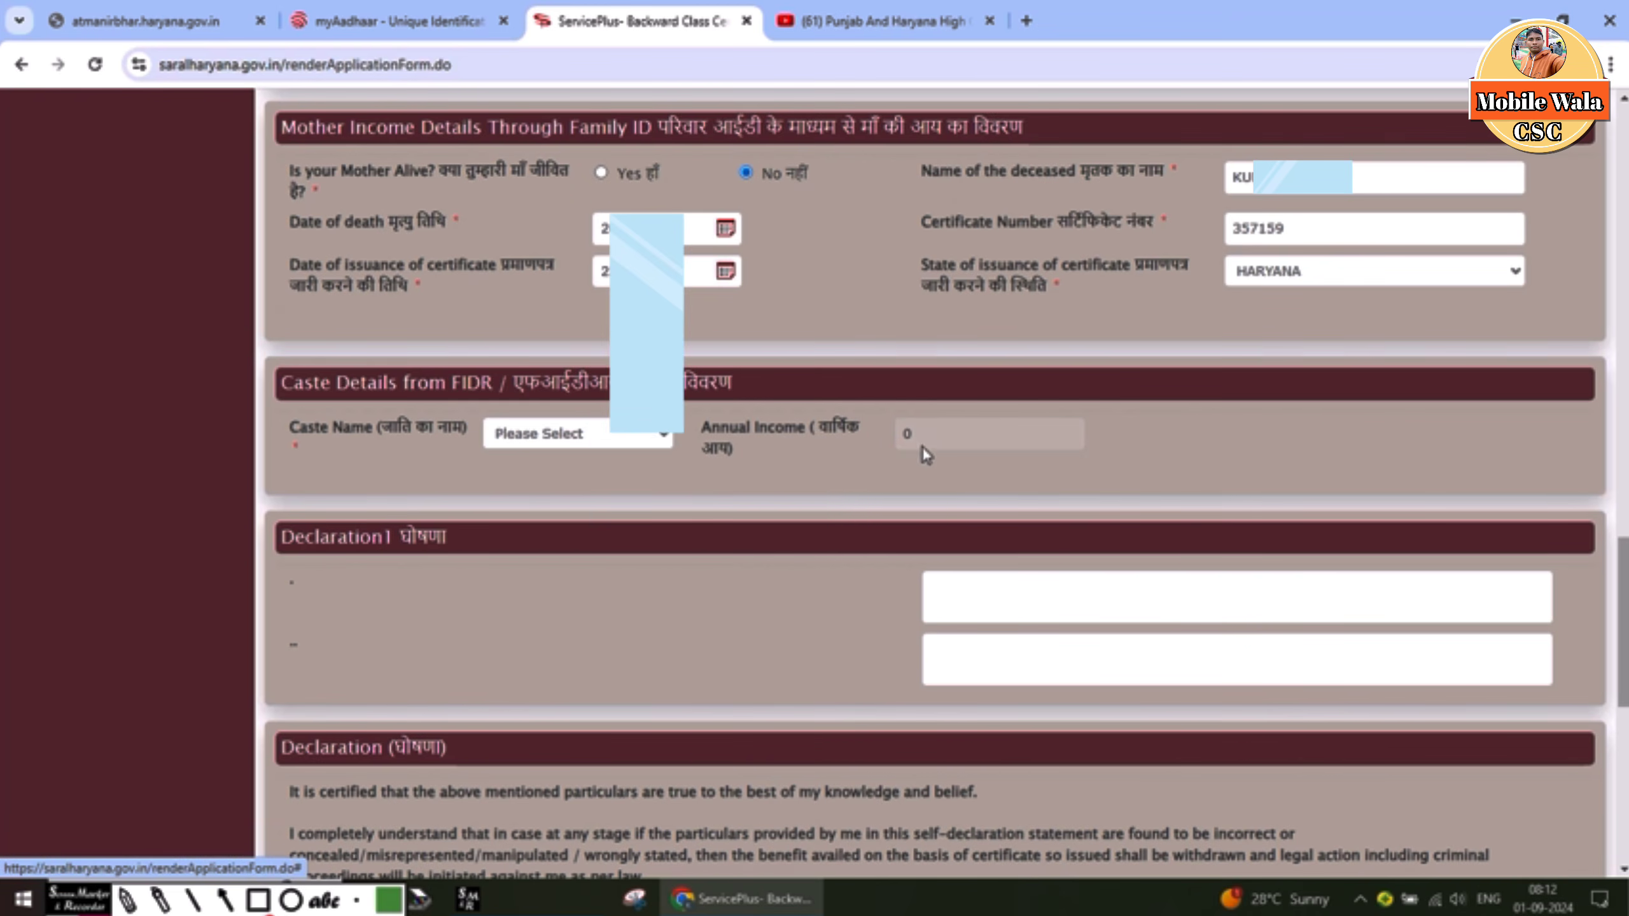
- Select the applicant's caste name and answer Yes to agreeing with the caste details
click(598, 436)
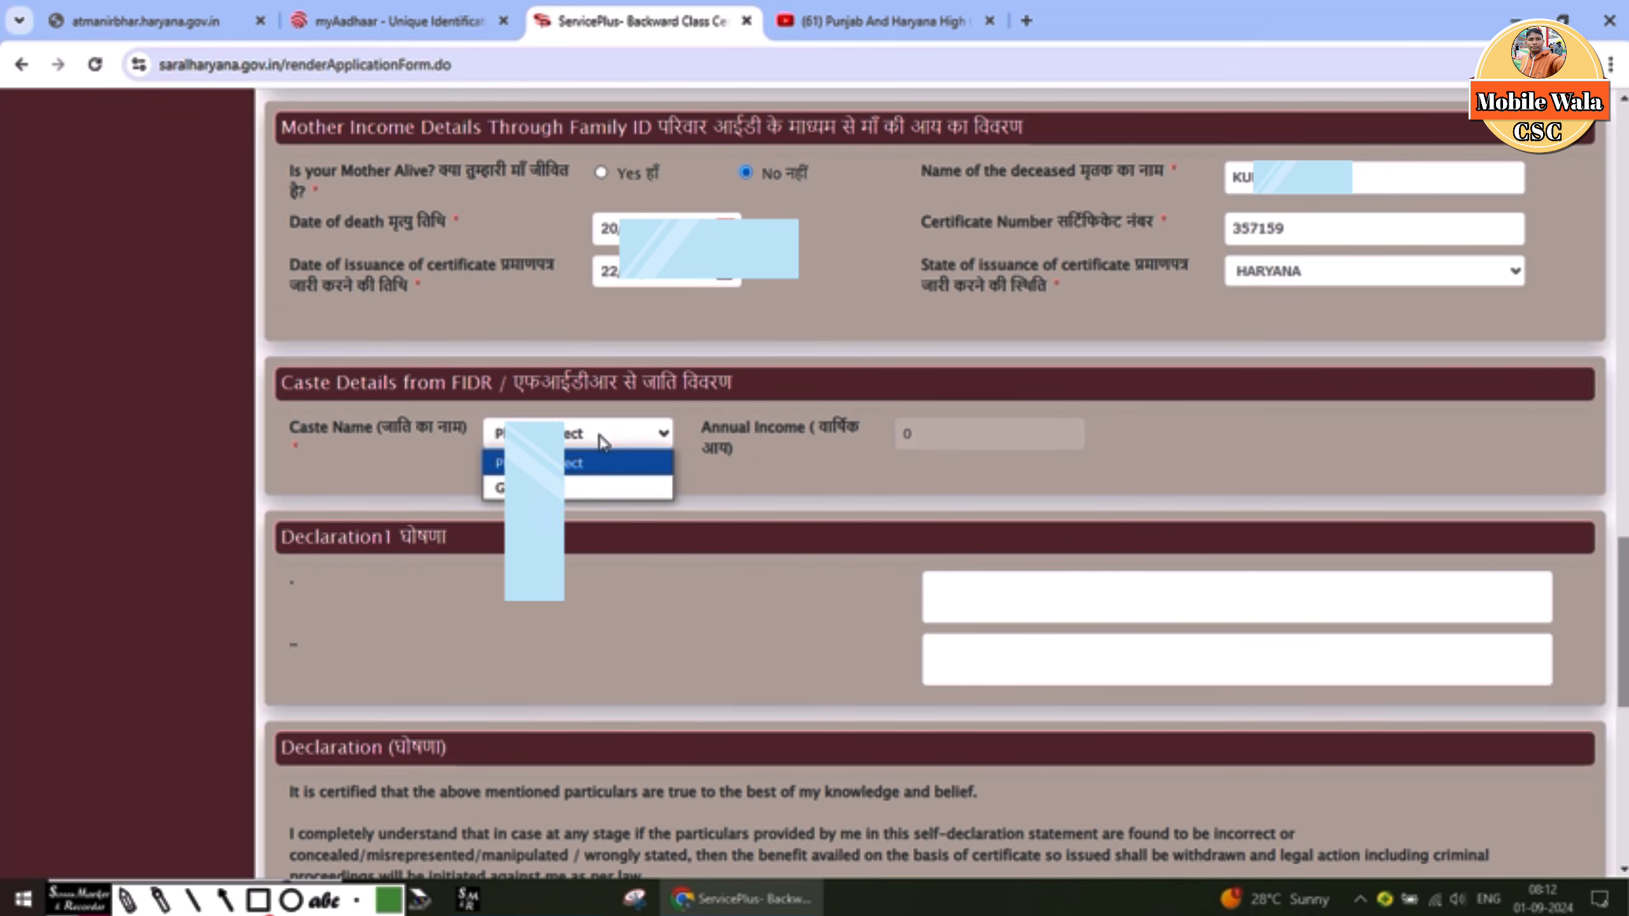
click(600, 484)
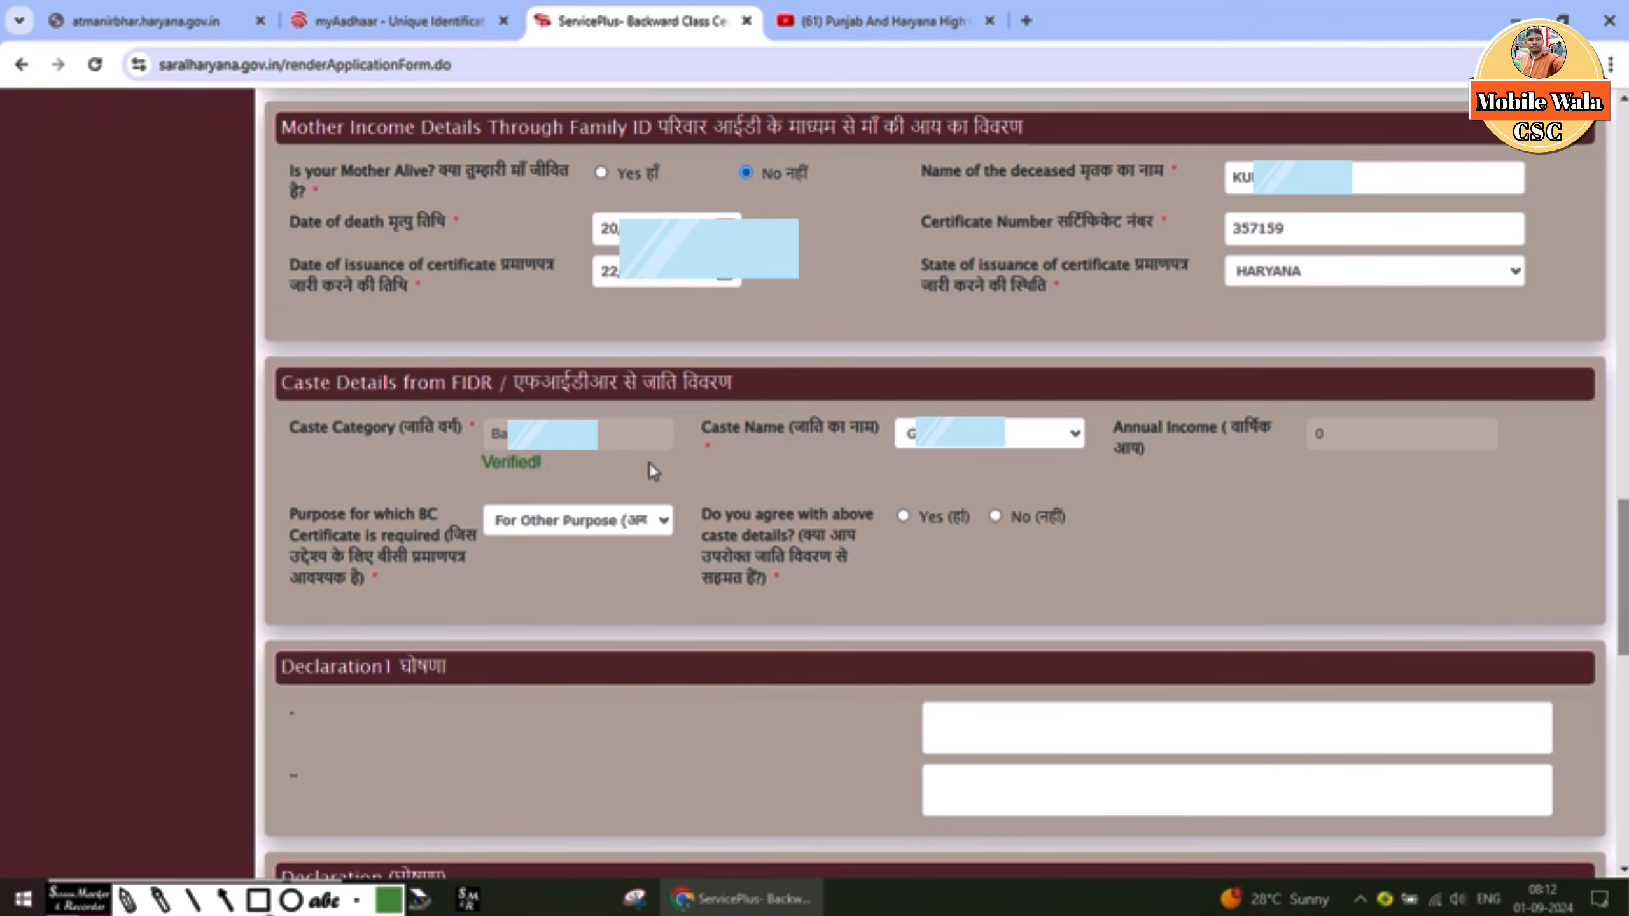
click(903, 516)
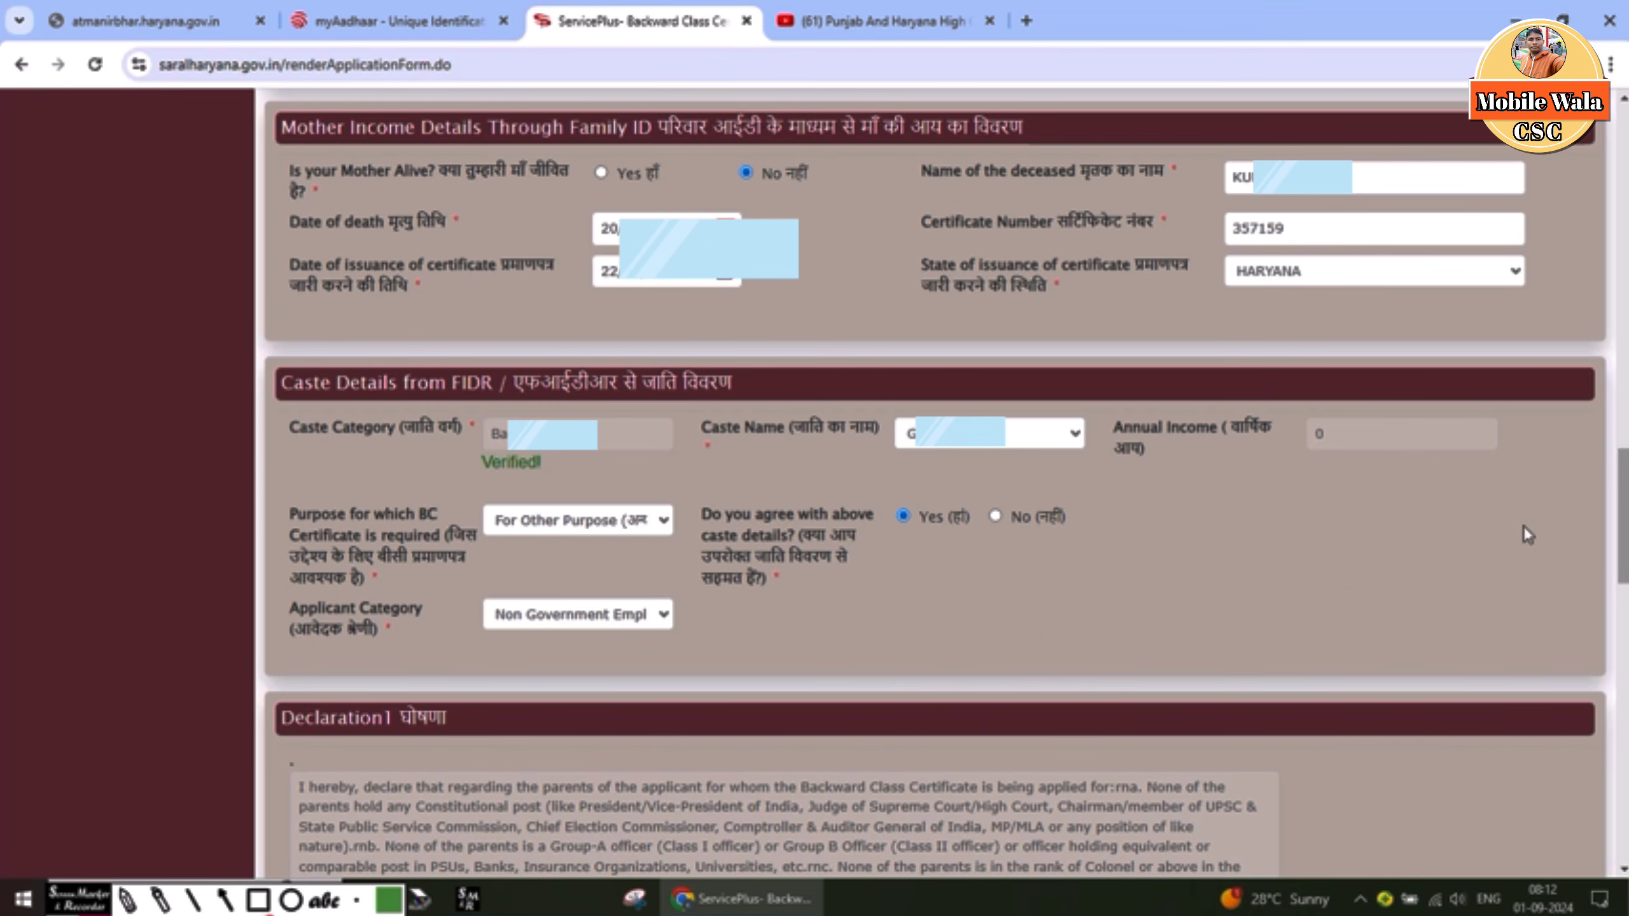
- Fill in the captcha characters in the Word verification box at the form's bottom
scroll(1525, 531, down, 7)
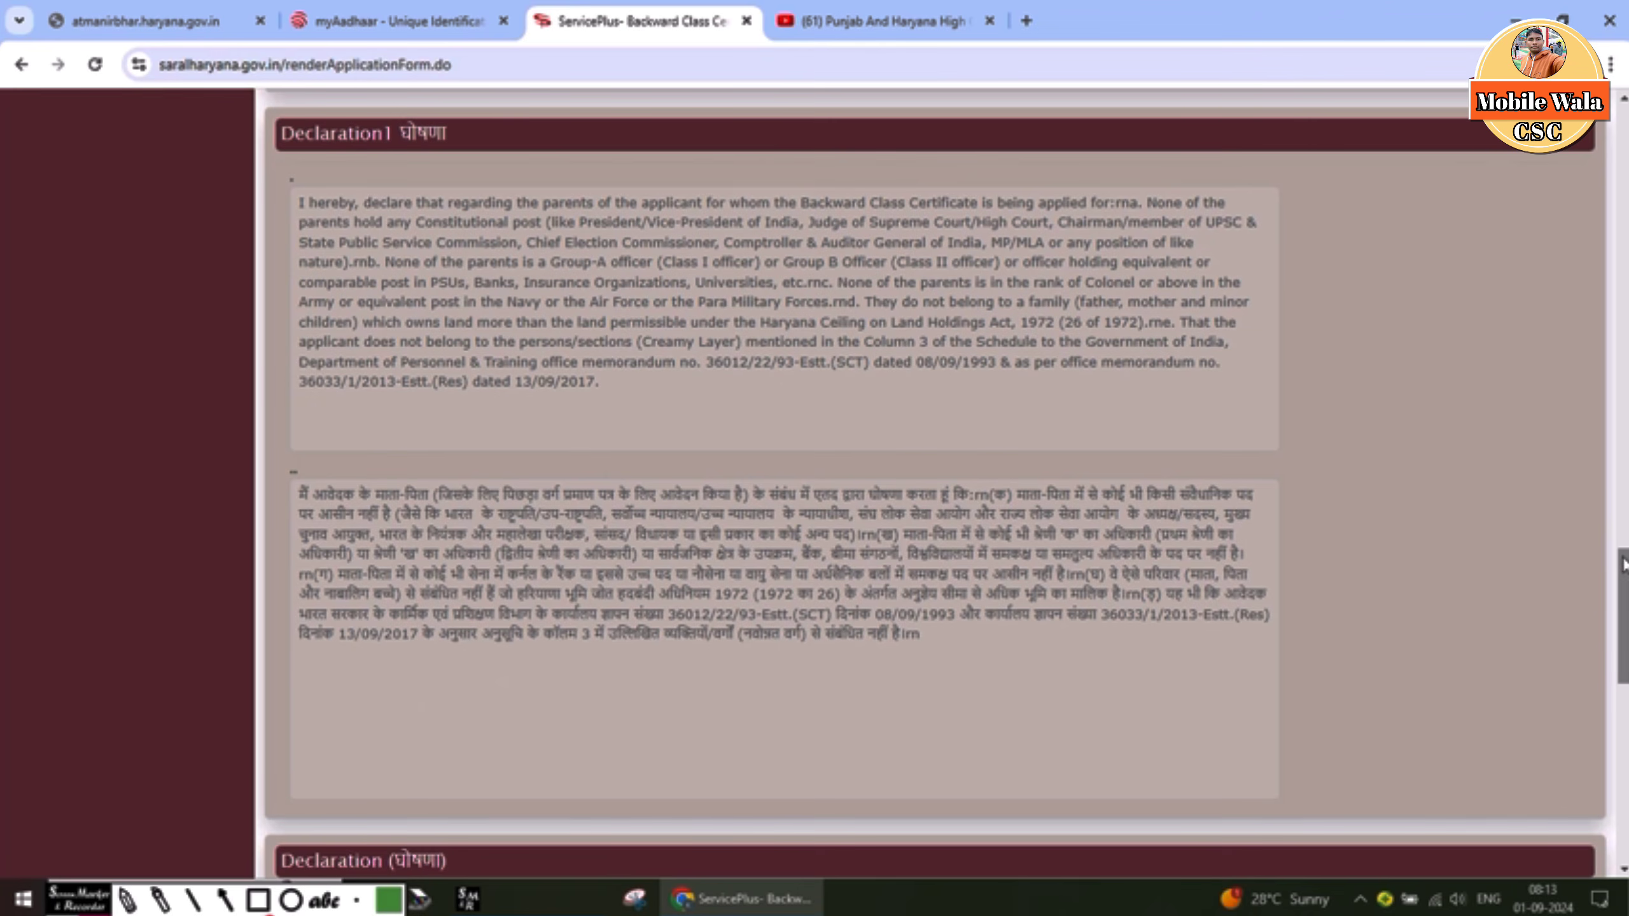
scroll(1622, 615, down, 4)
scroll(935, 513, down, 5)
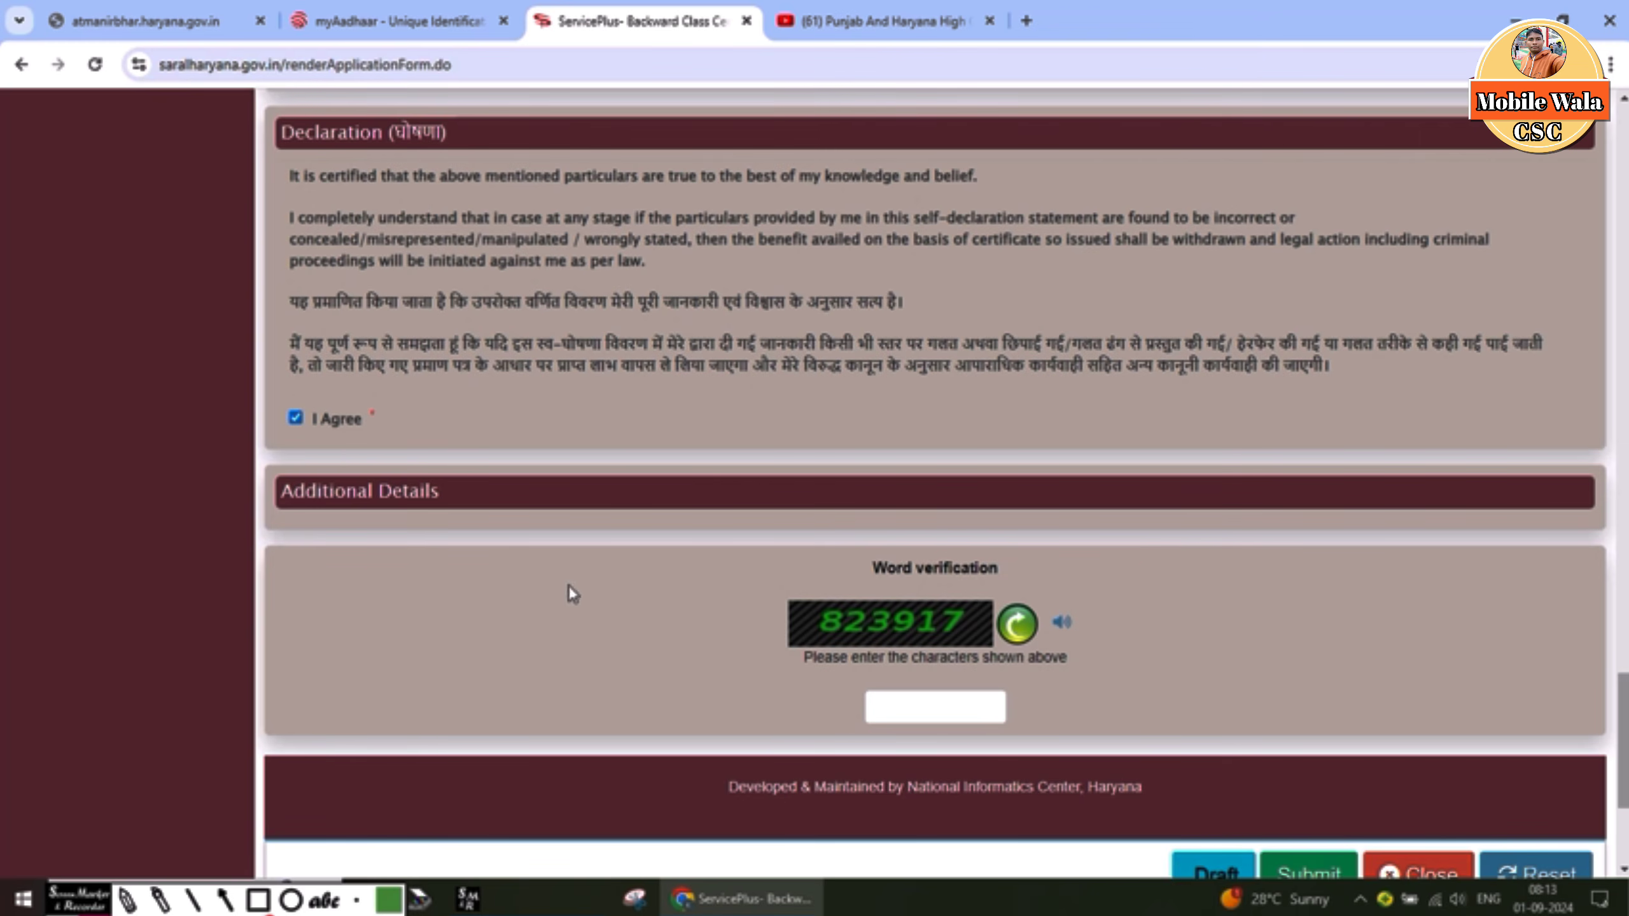
click(933, 706)
drag(1623, 709, 1622, 715)
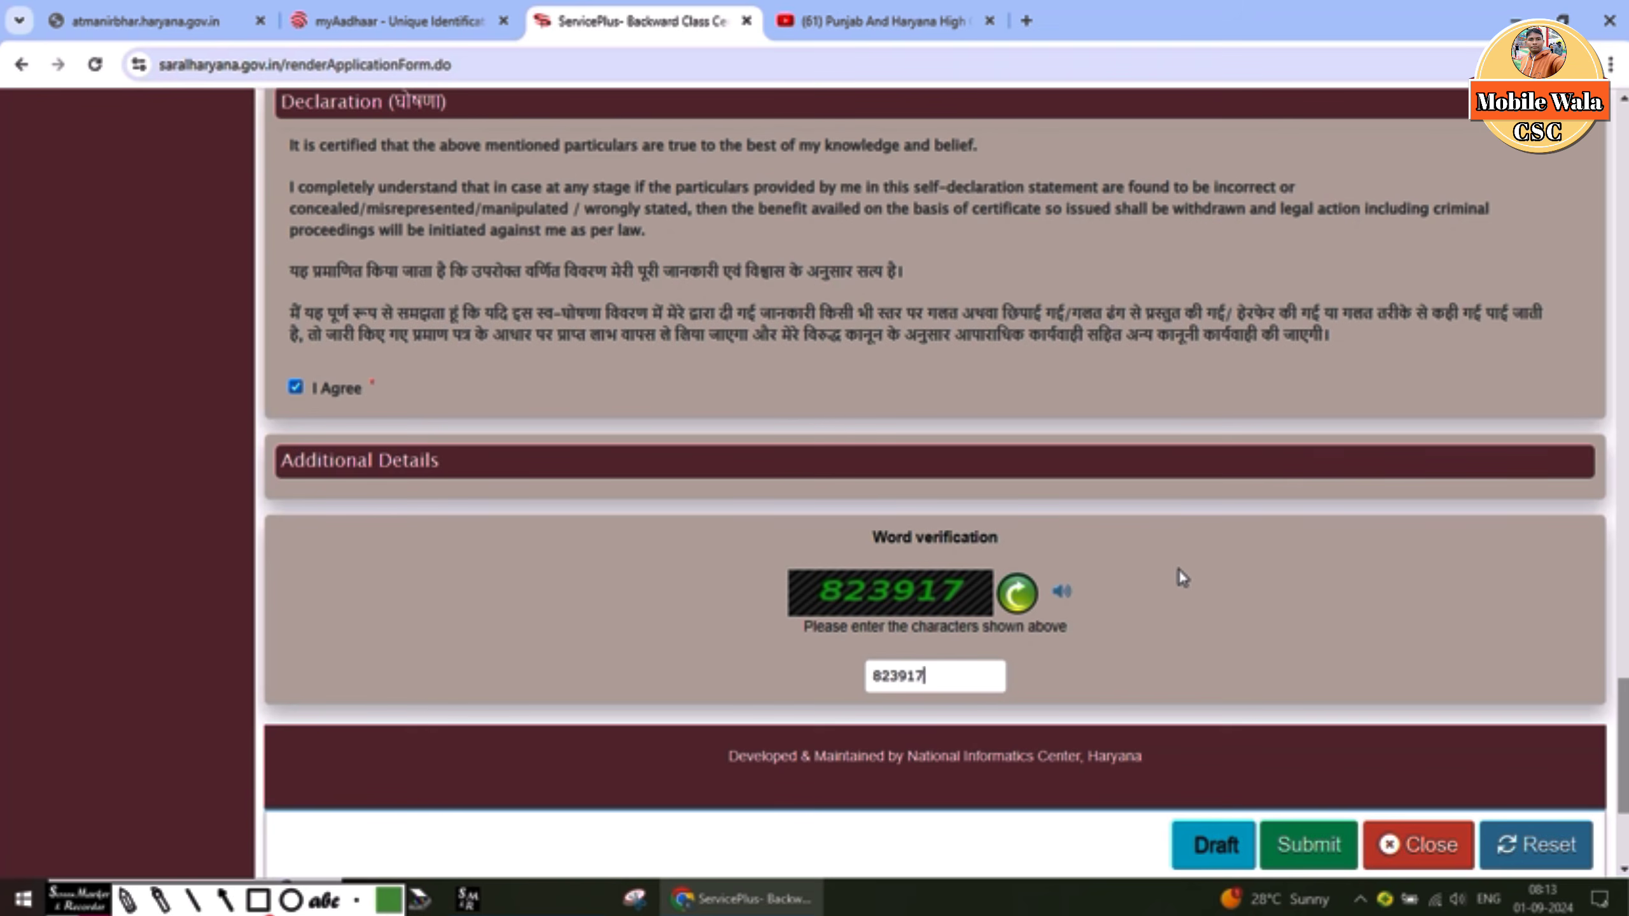
- Submit the form and review the generated summary down to the Draft Reference No
click(1316, 853)
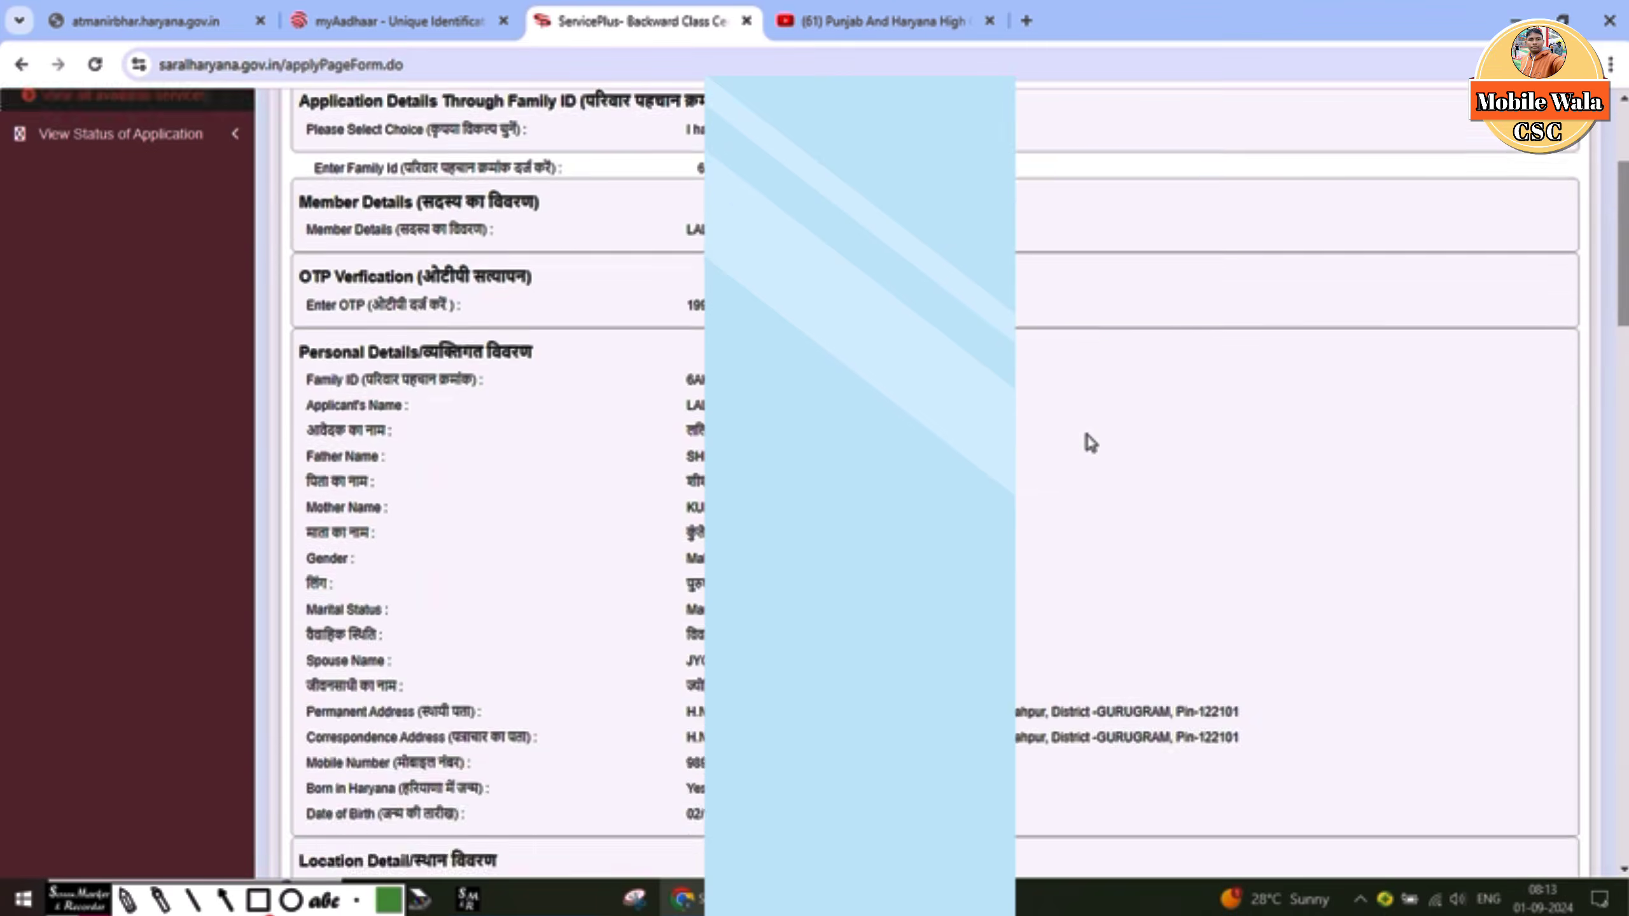
scroll(1090, 443, down, 20)
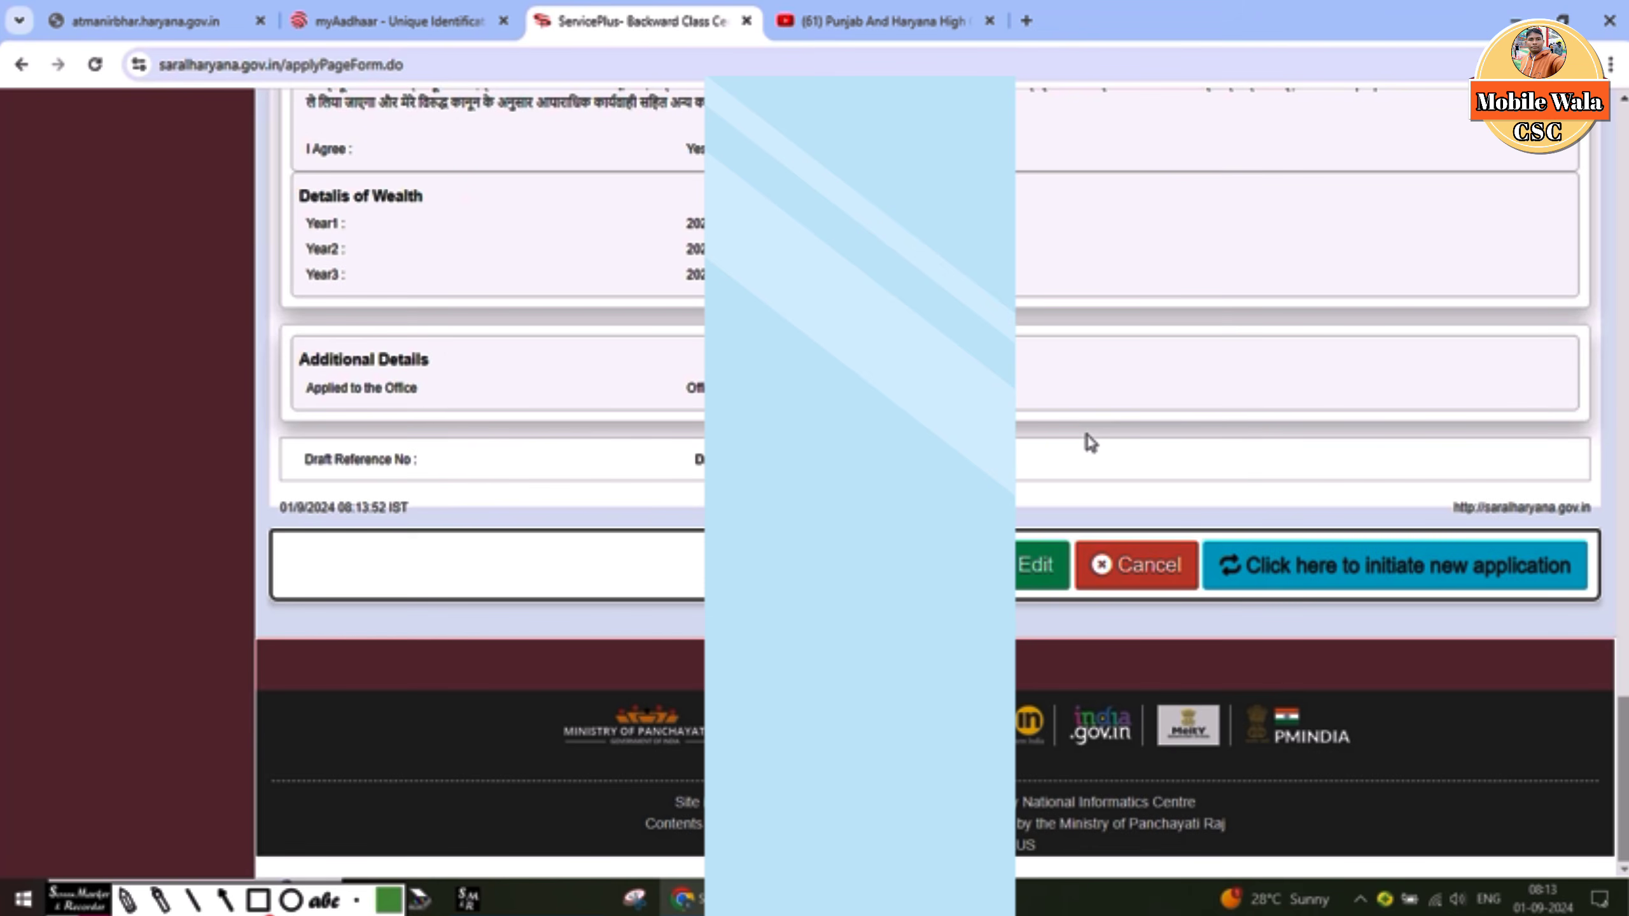
scroll(1090, 442, up, 10)
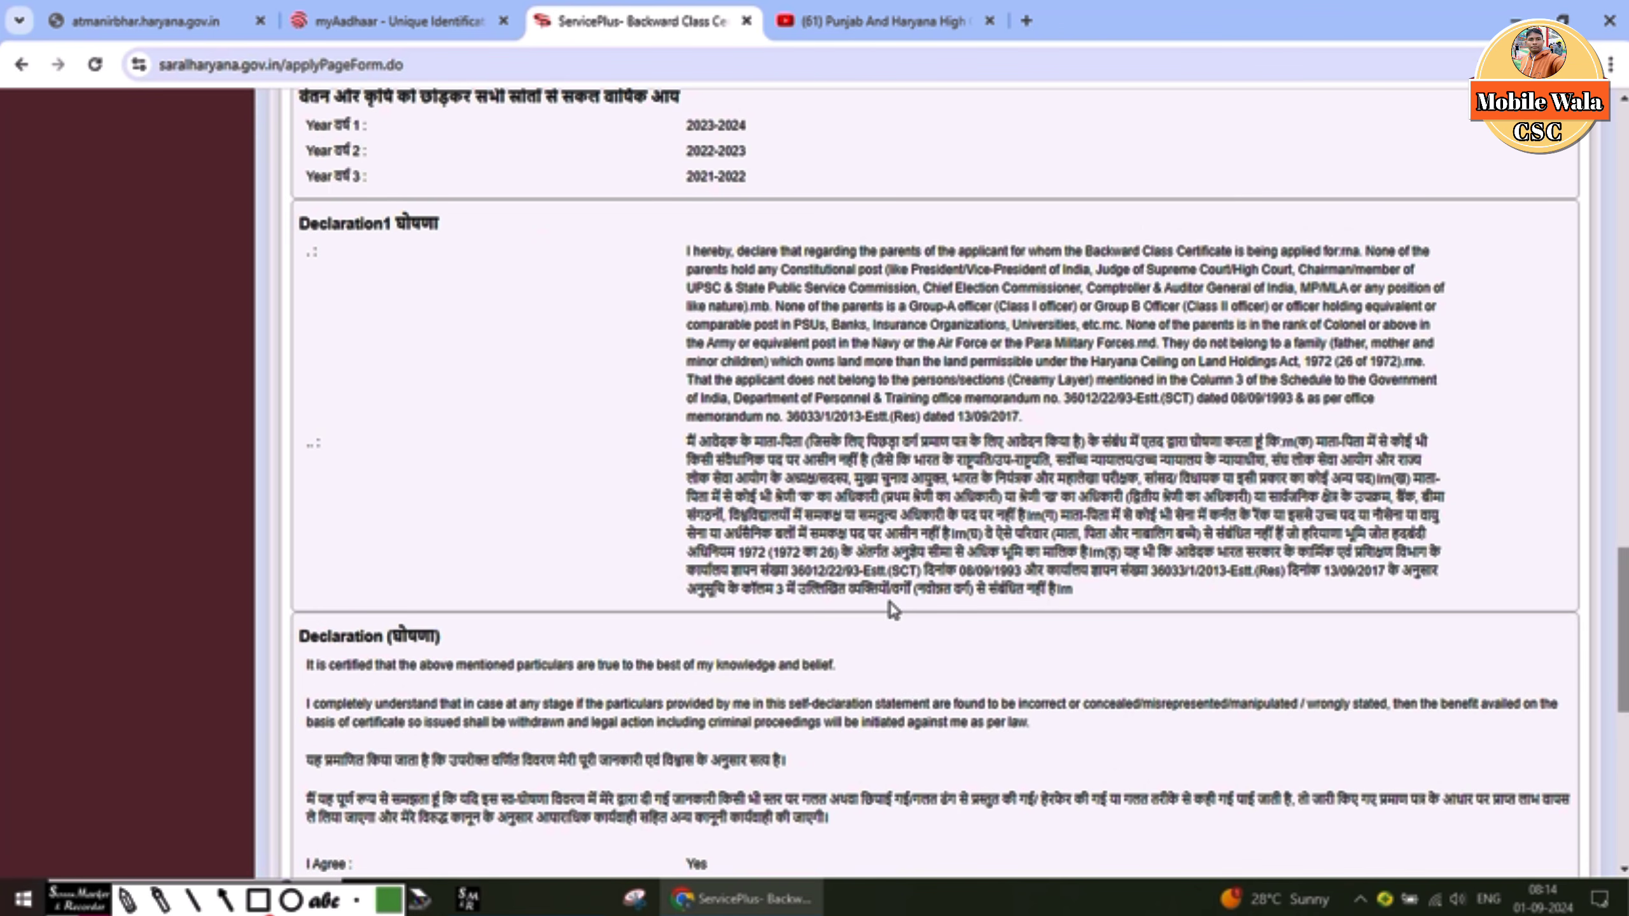
scroll(760, 481, down, 10)
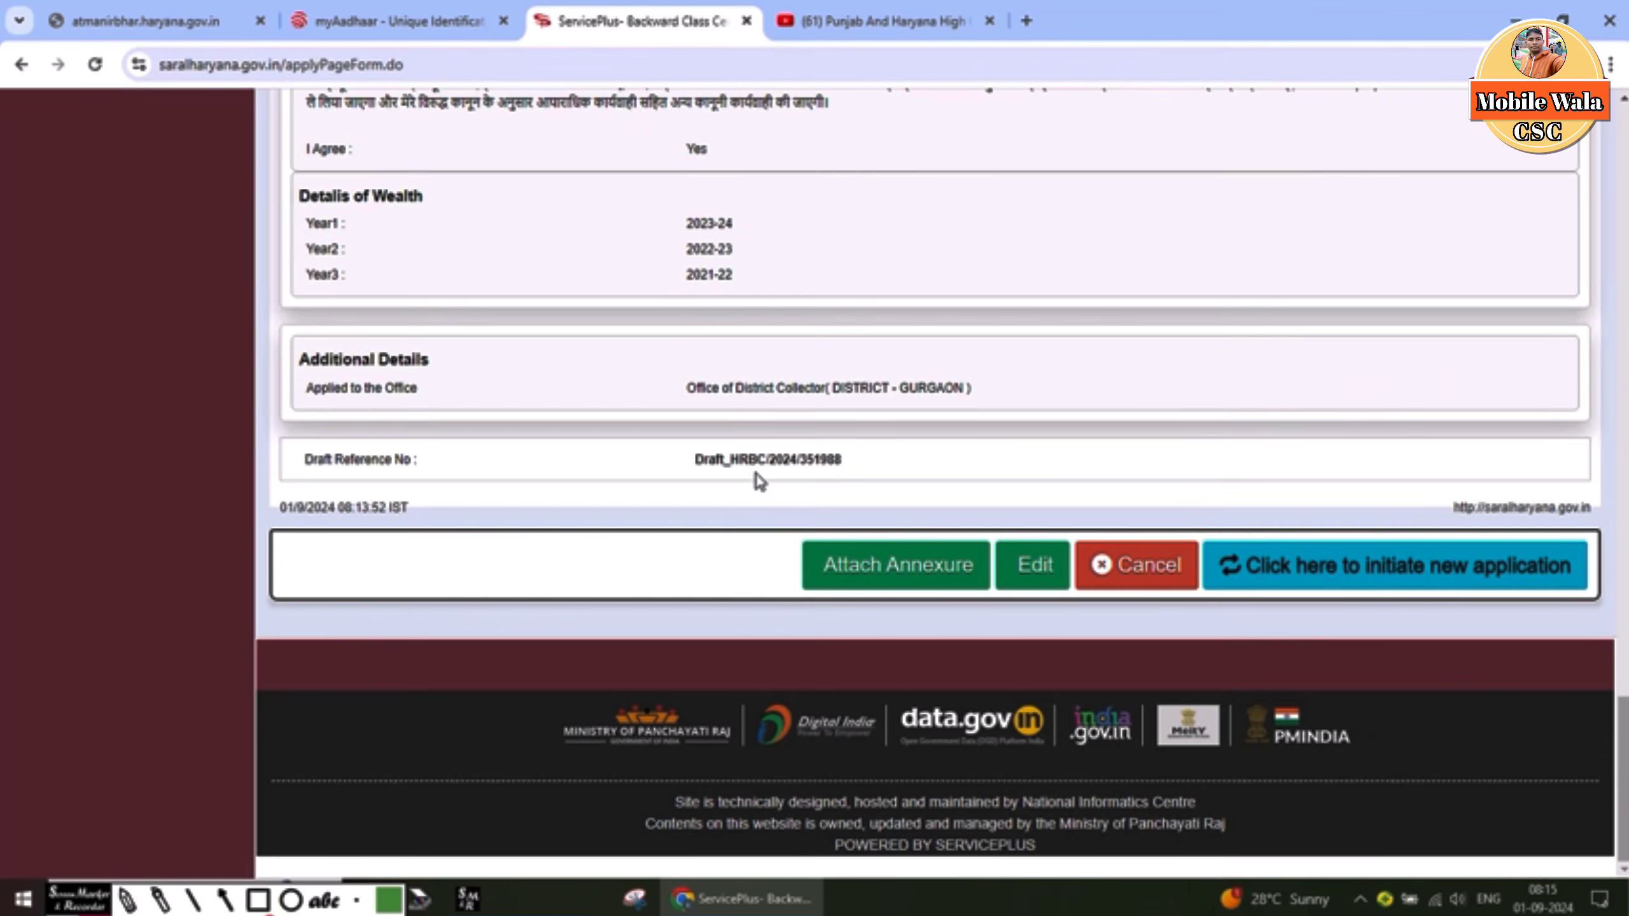
- Open Attach Annexure and set the first enclosure document to 'Death certificate of Father'
click(873, 575)
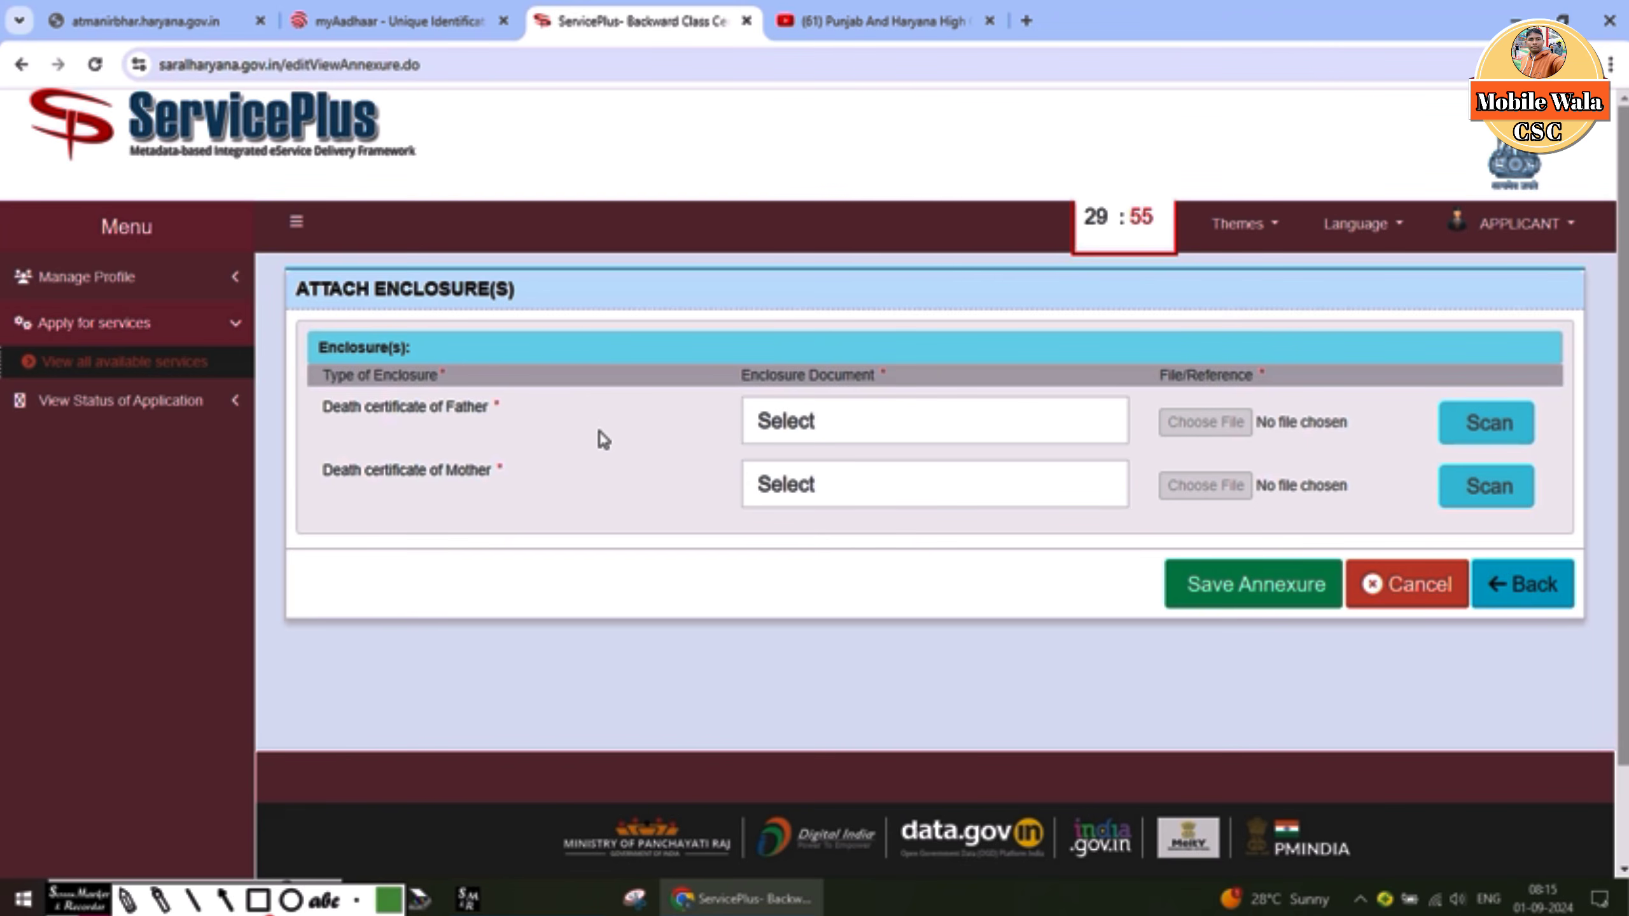
click(827, 427)
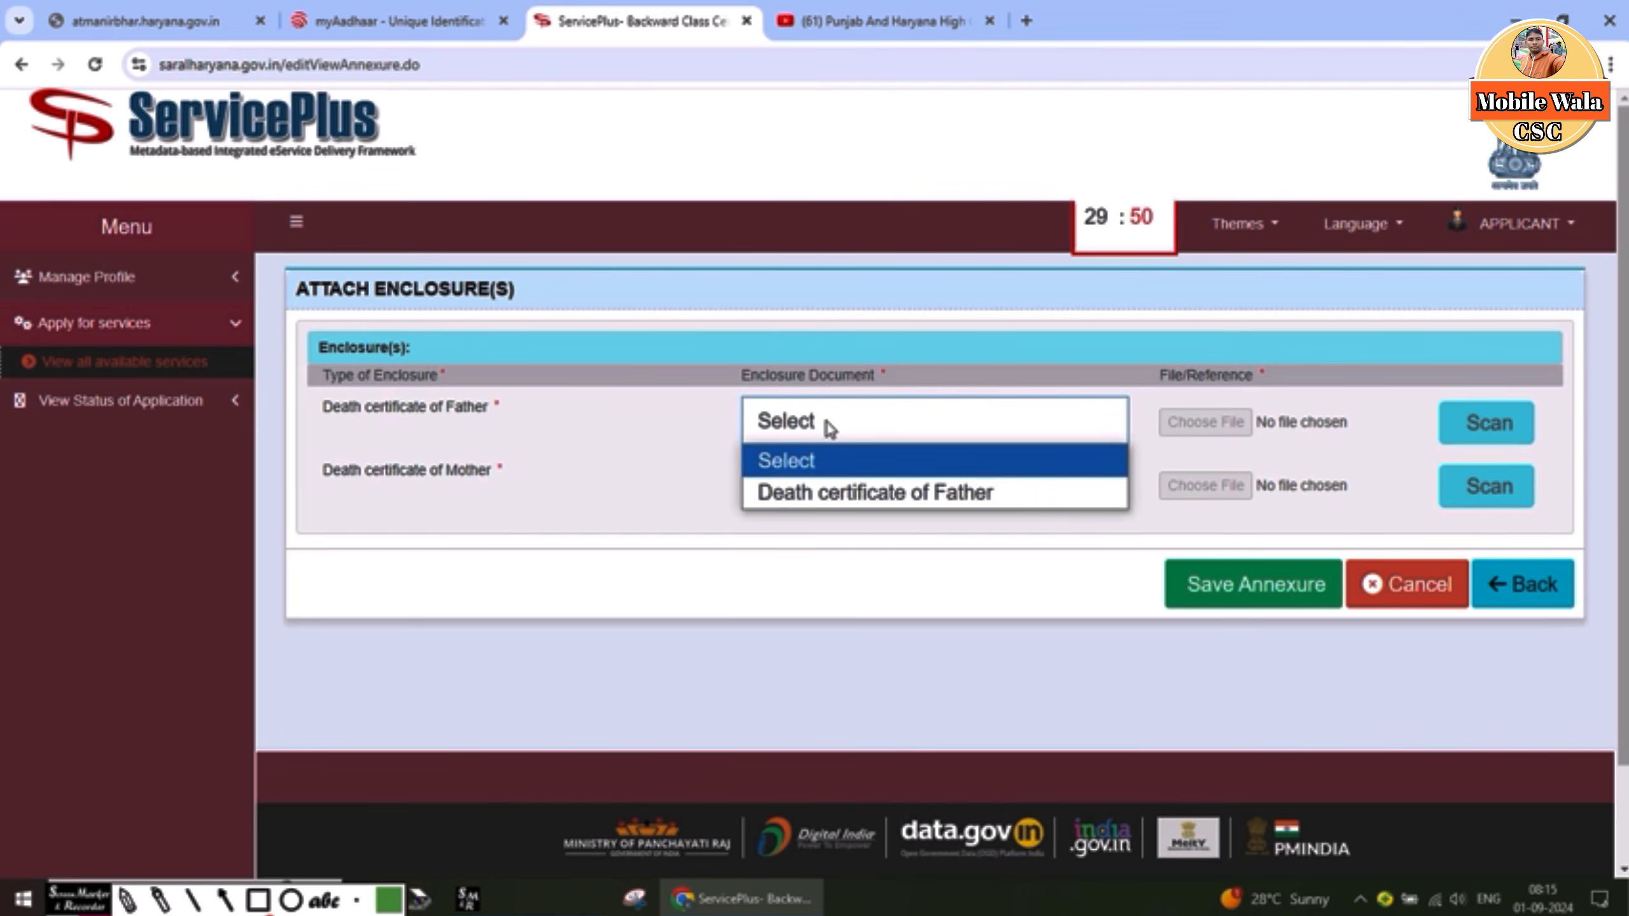
click(832, 492)
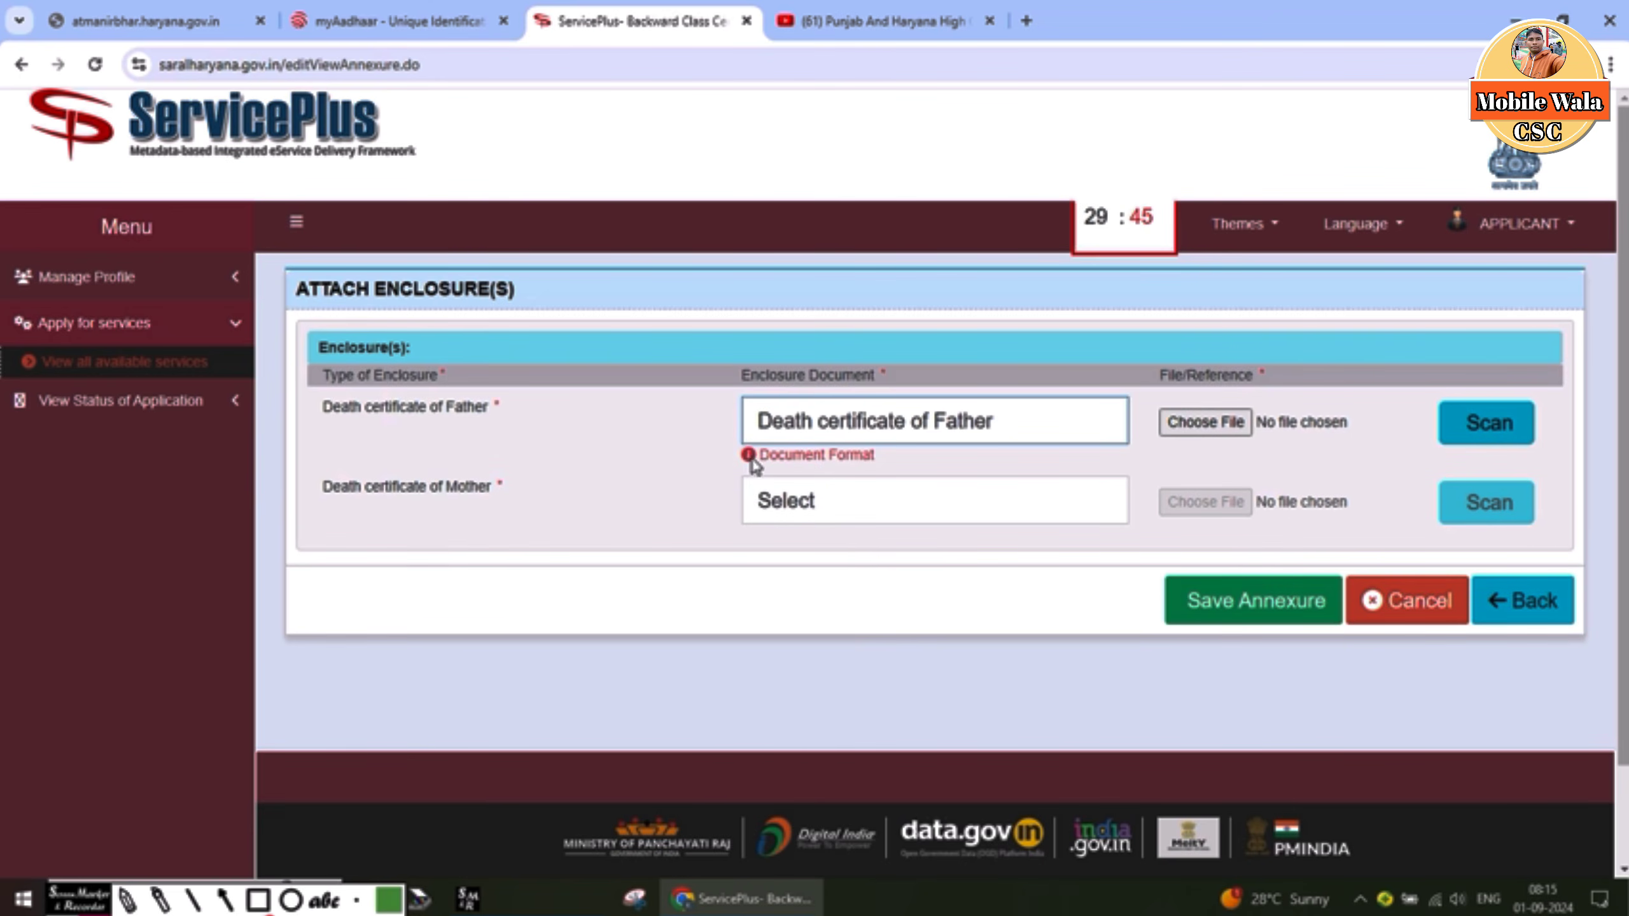
- Set the next enclosure document to 'Death Certificate of Mother'
mouse_move(748, 458)
click(868, 502)
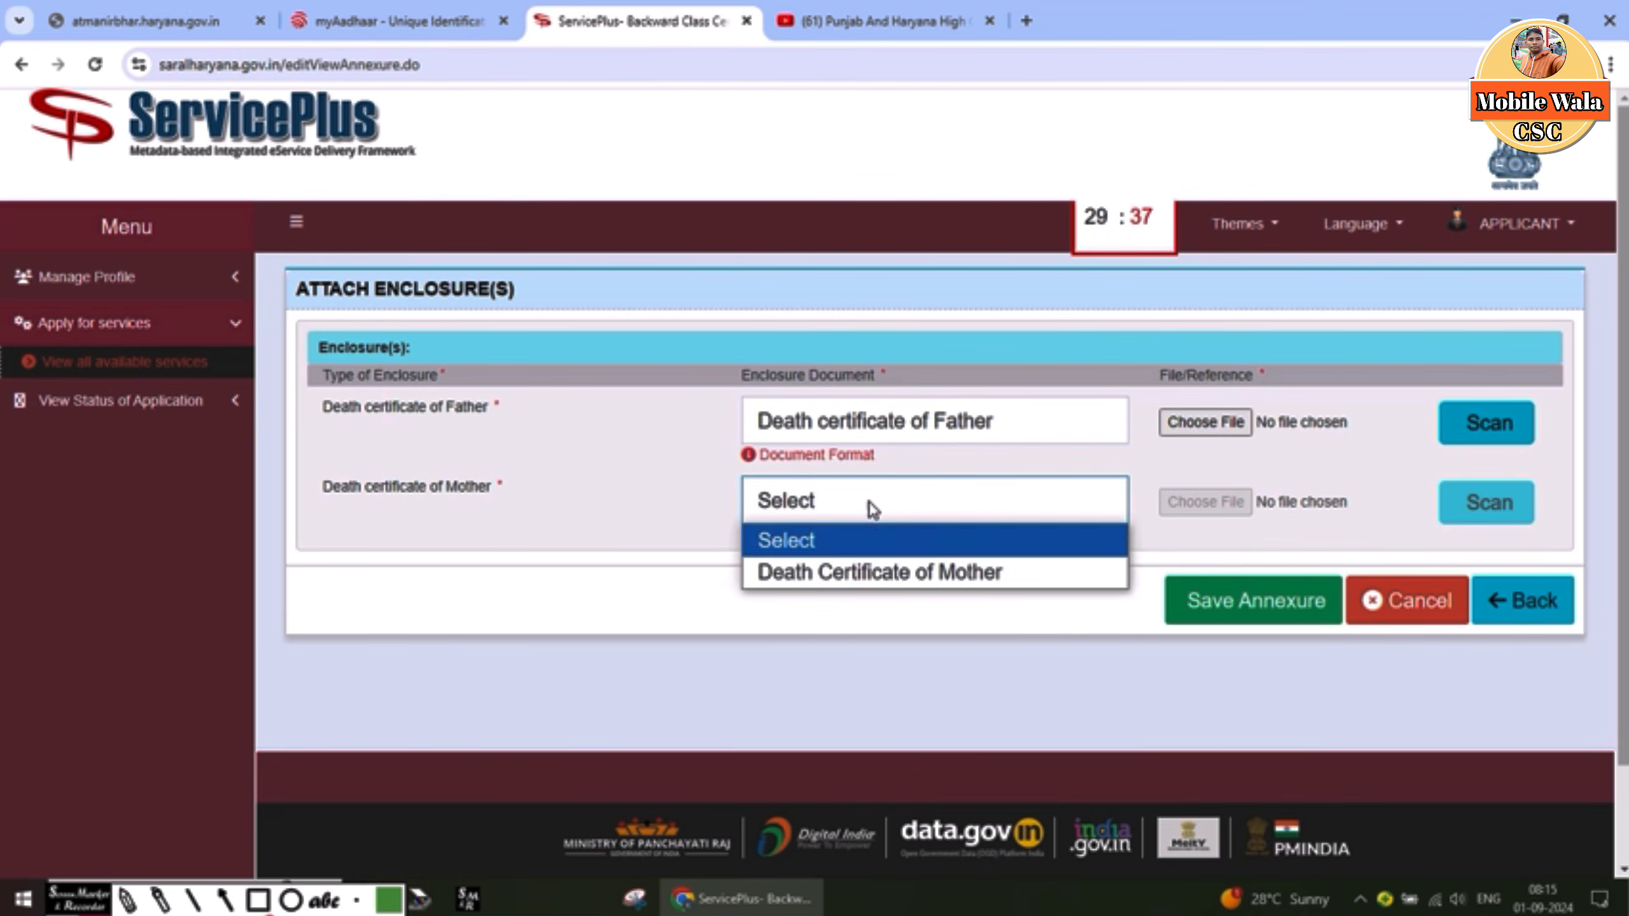
click(873, 570)
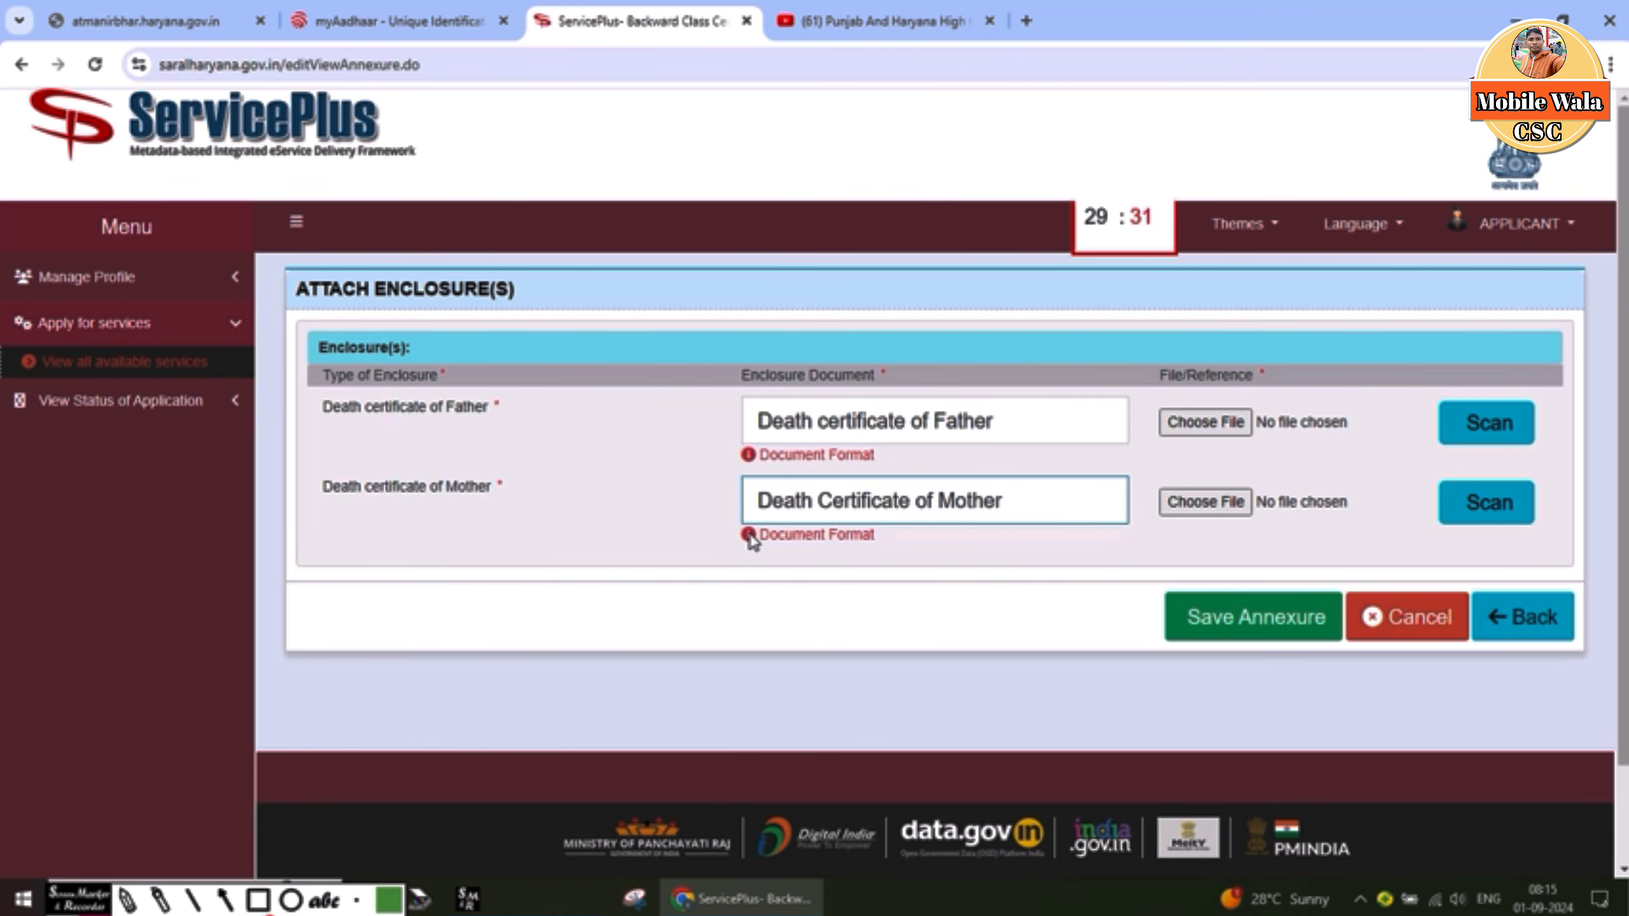
mouse_move(748, 538)
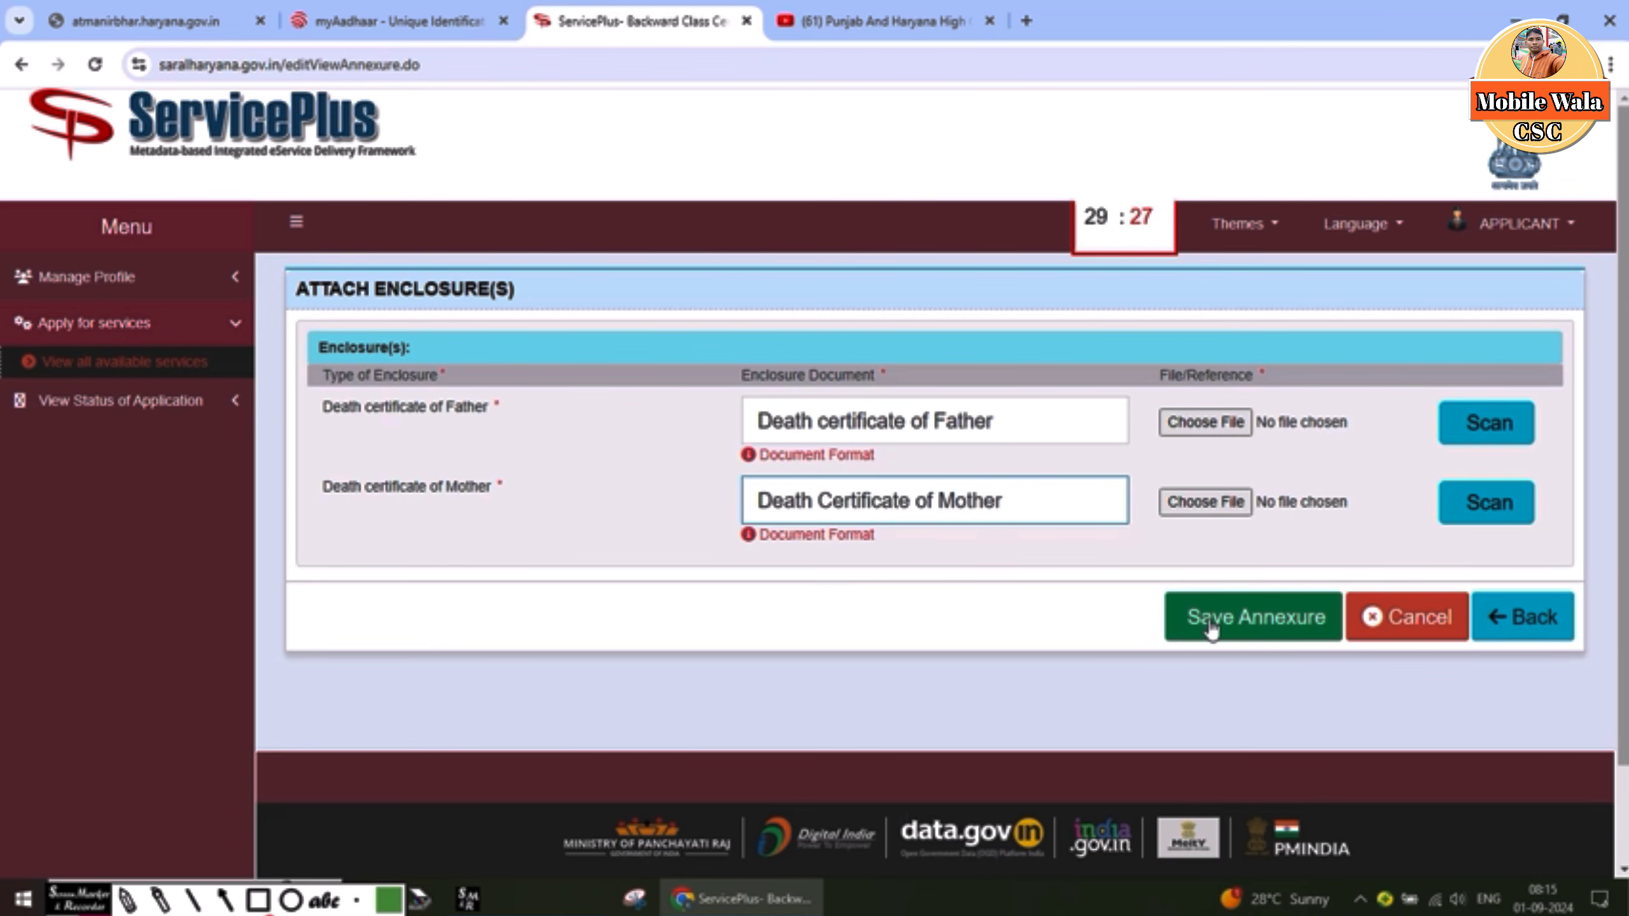
- Attach COW YOJNA.pdf from the Desktop as the death certificate file and save the annexures
click(1234, 425)
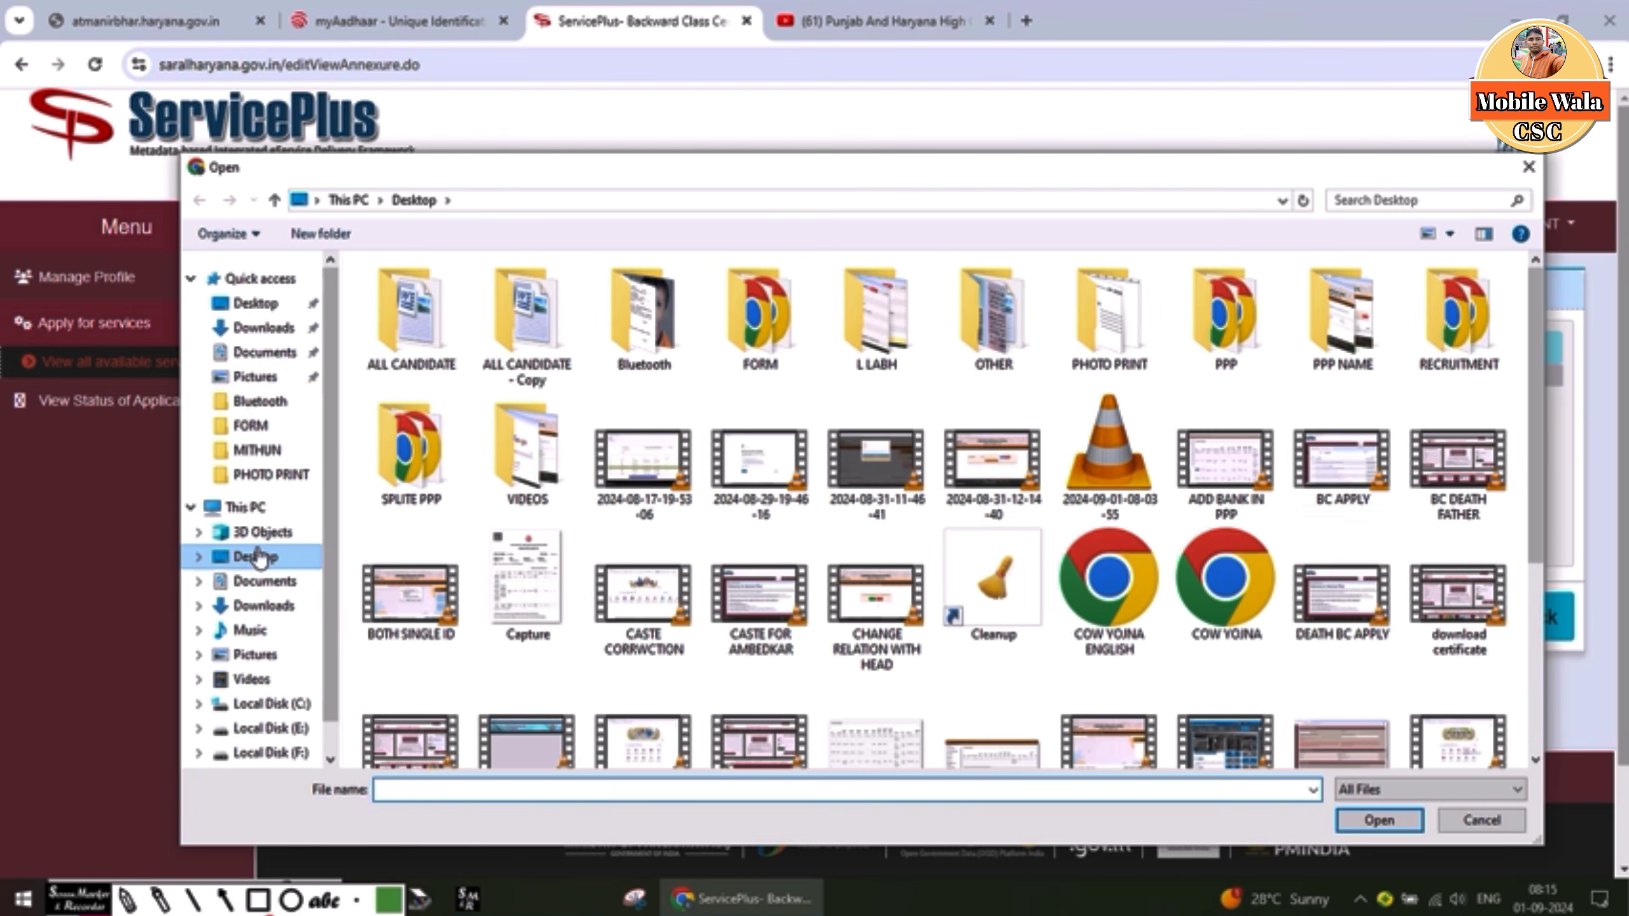
click(259, 559)
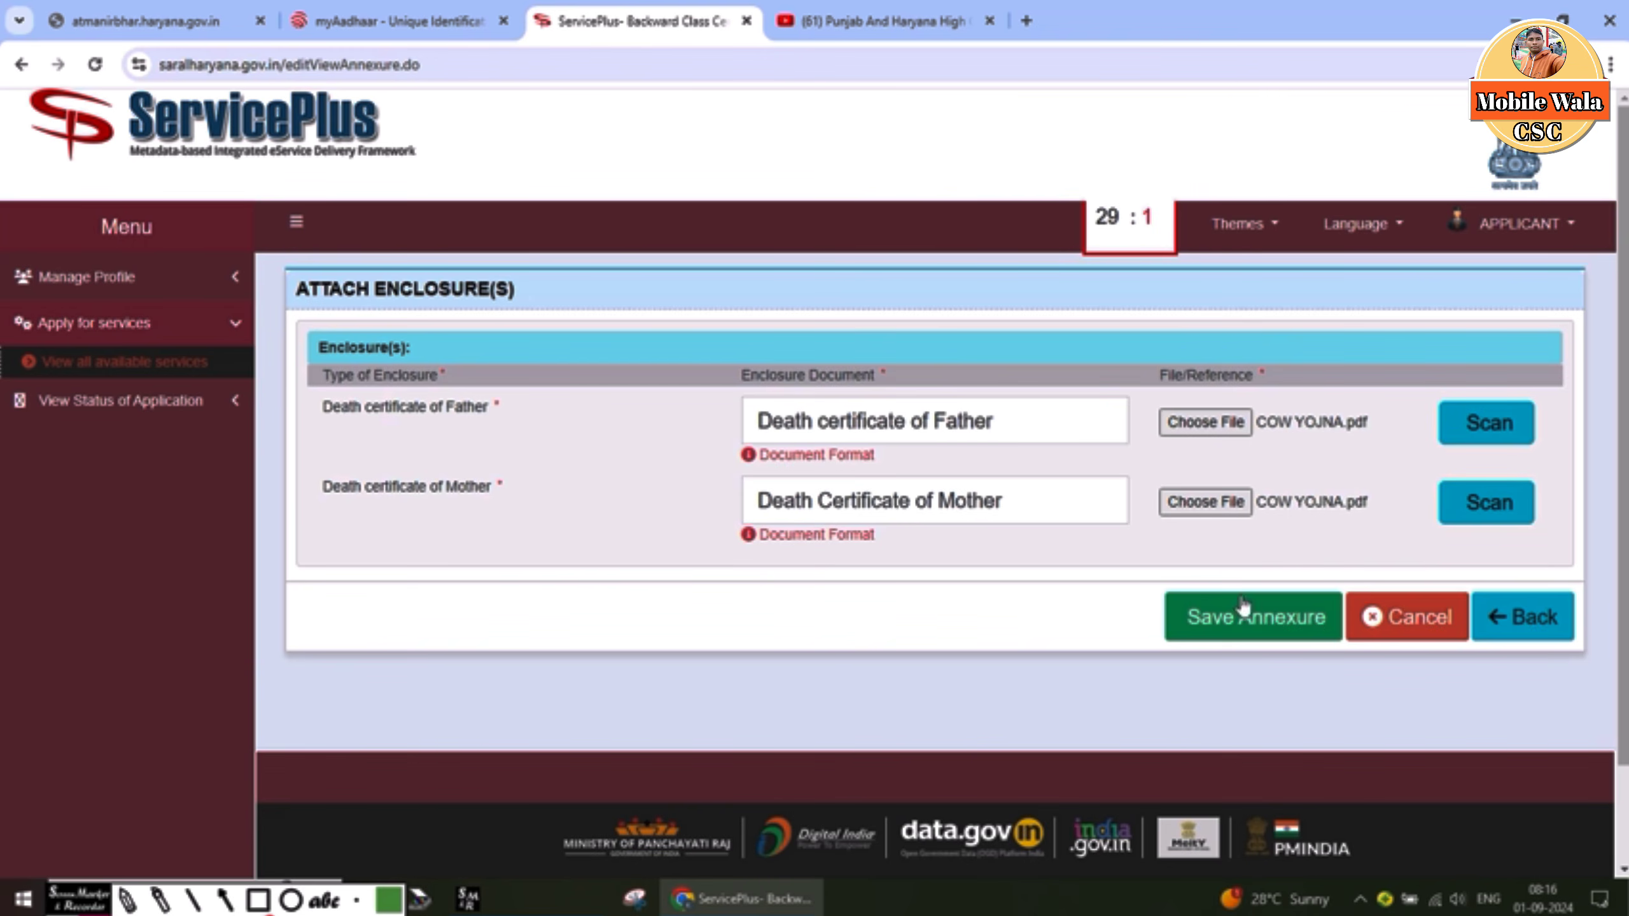
click(1246, 619)
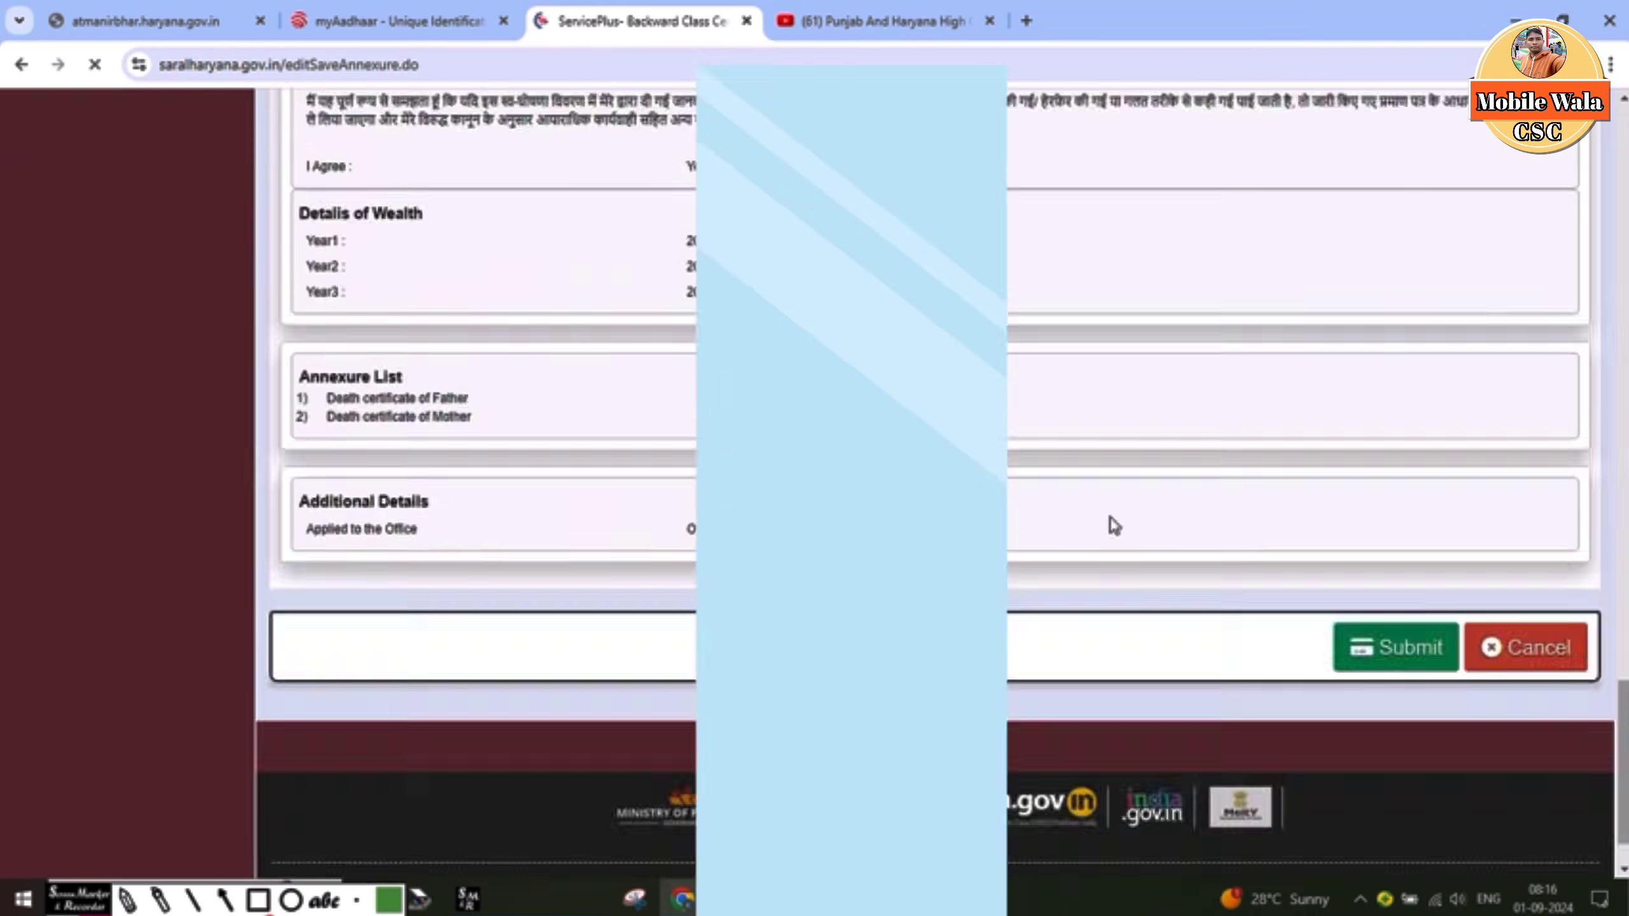
- Check the Annexure List shows both death certificates, then cancel the form and confirm with OK
scroll(1115, 526, down, 1)
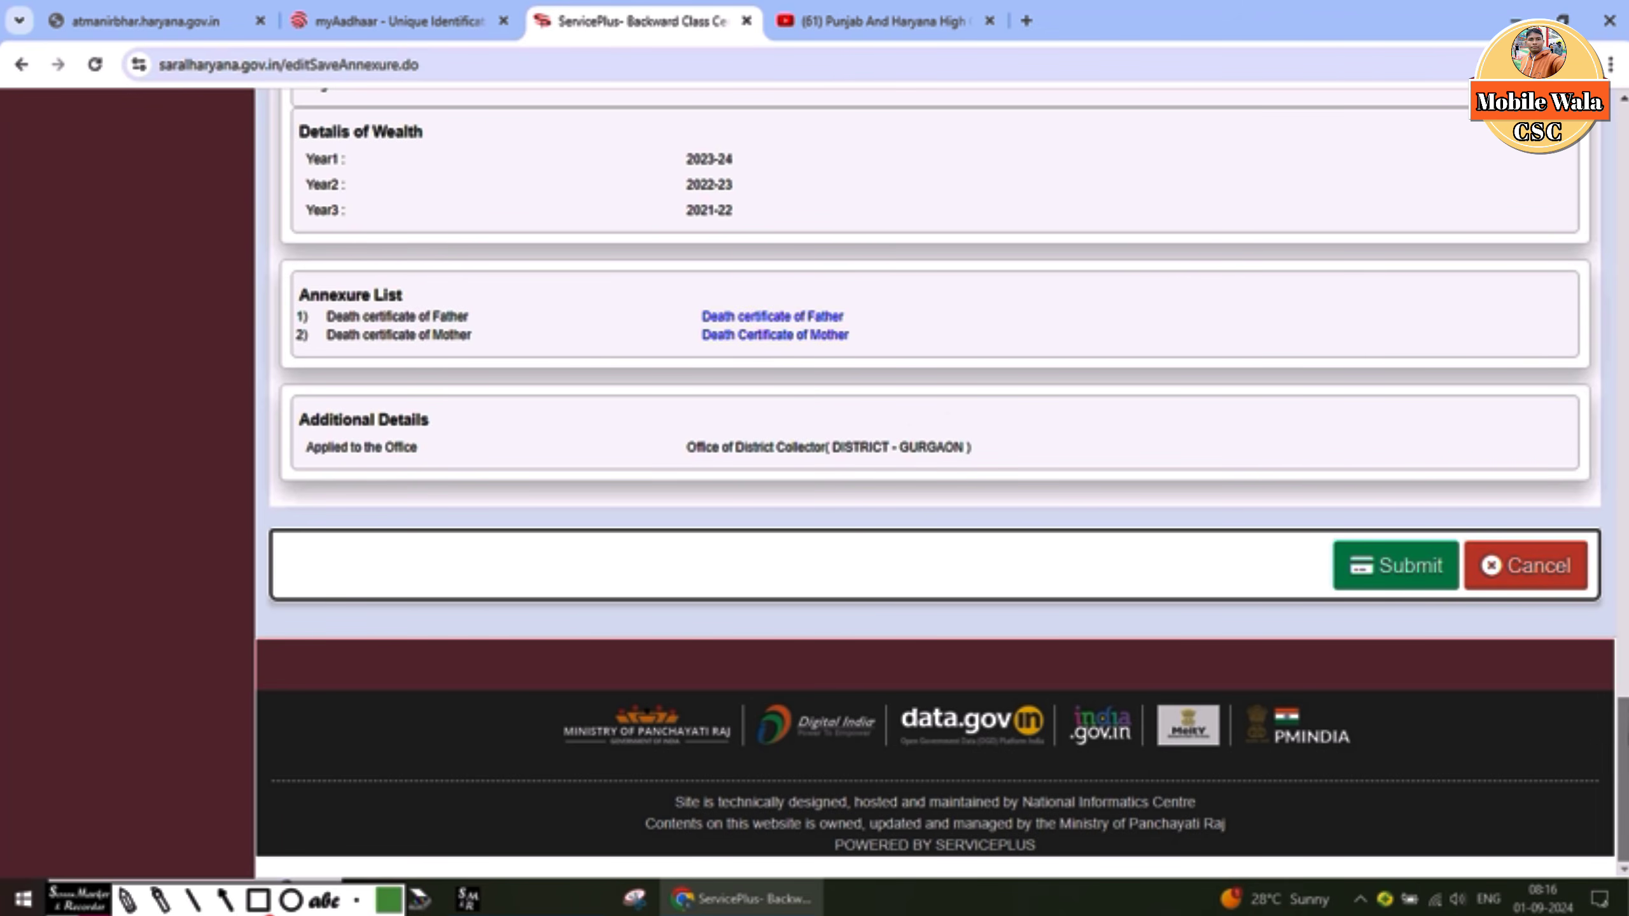
drag(1623, 740, 1621, 687)
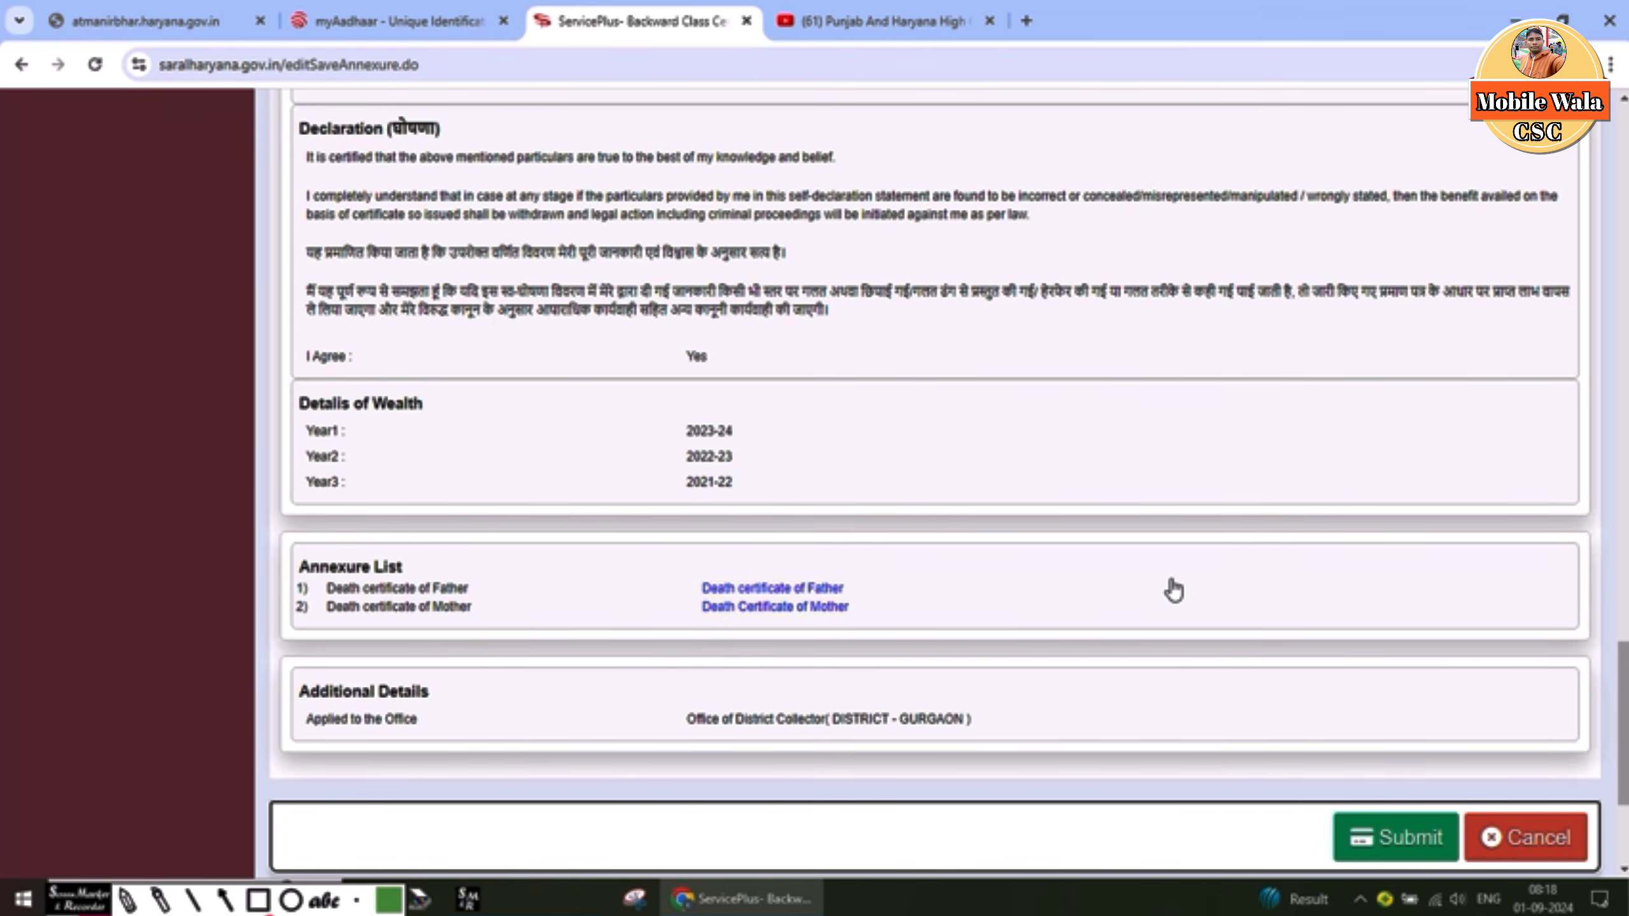
click(1554, 857)
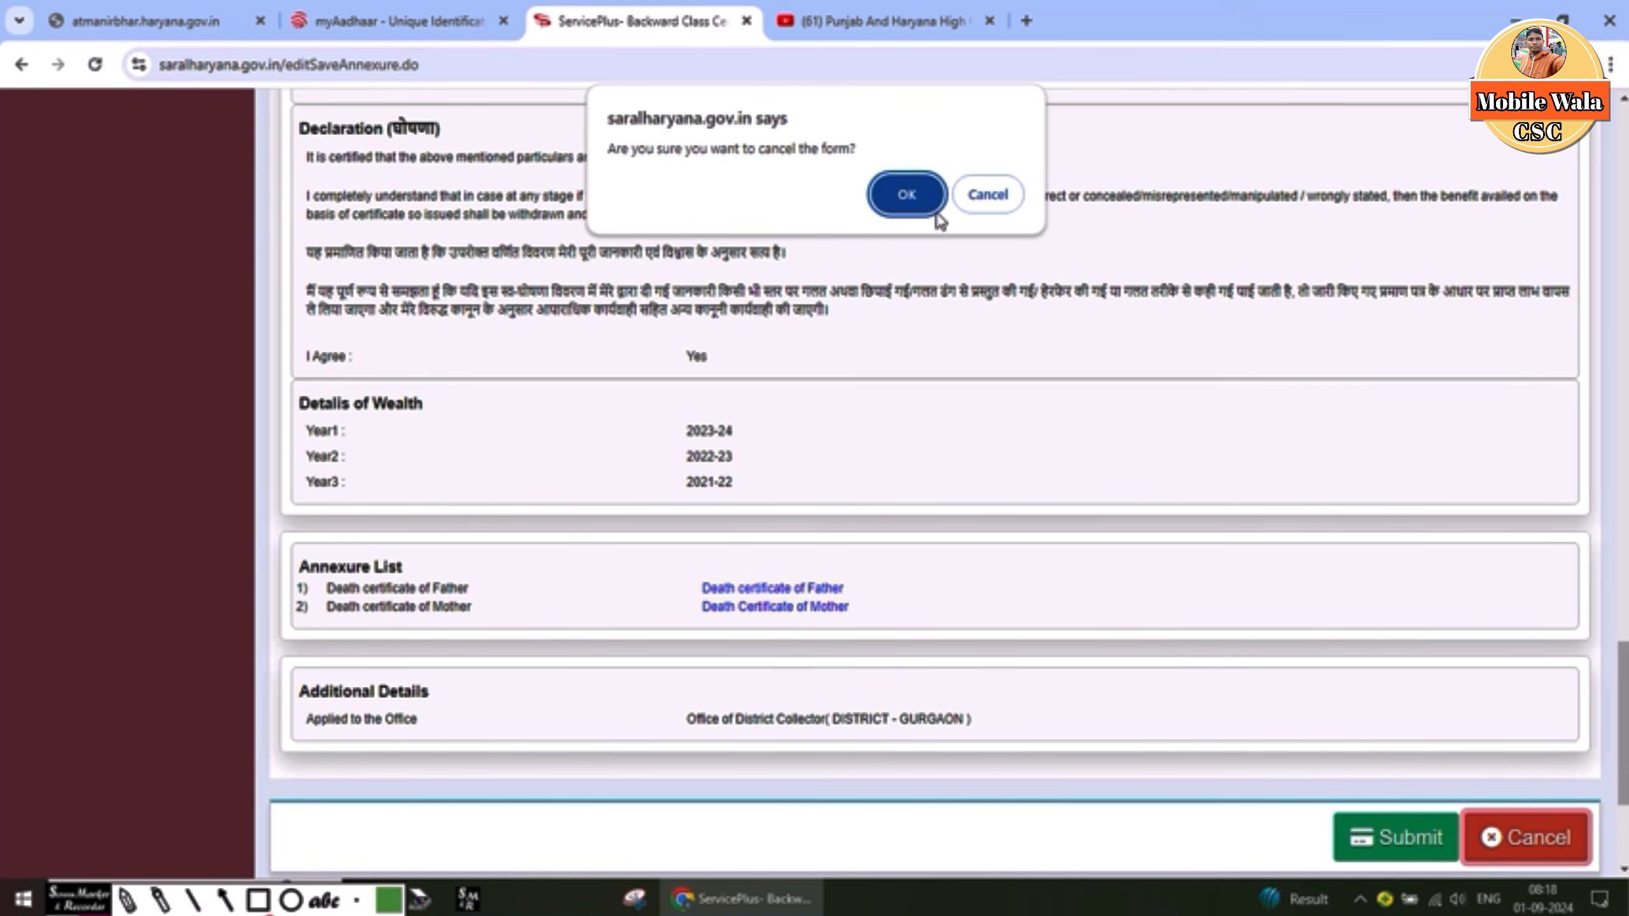
click(932, 205)
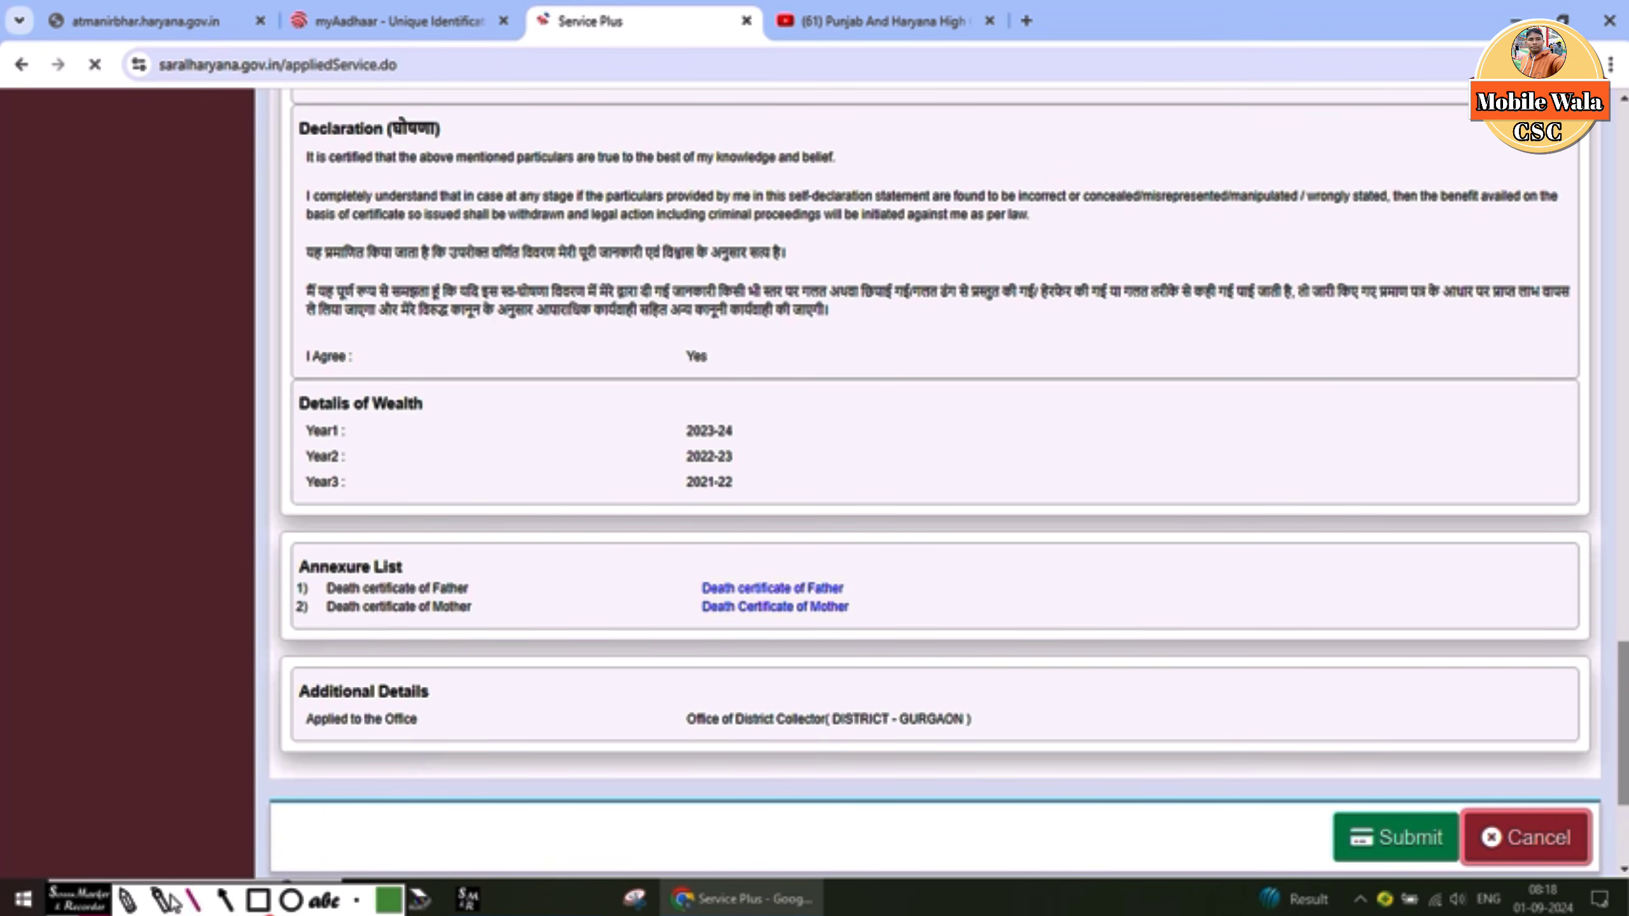
drag(93, 894, 91, 858)
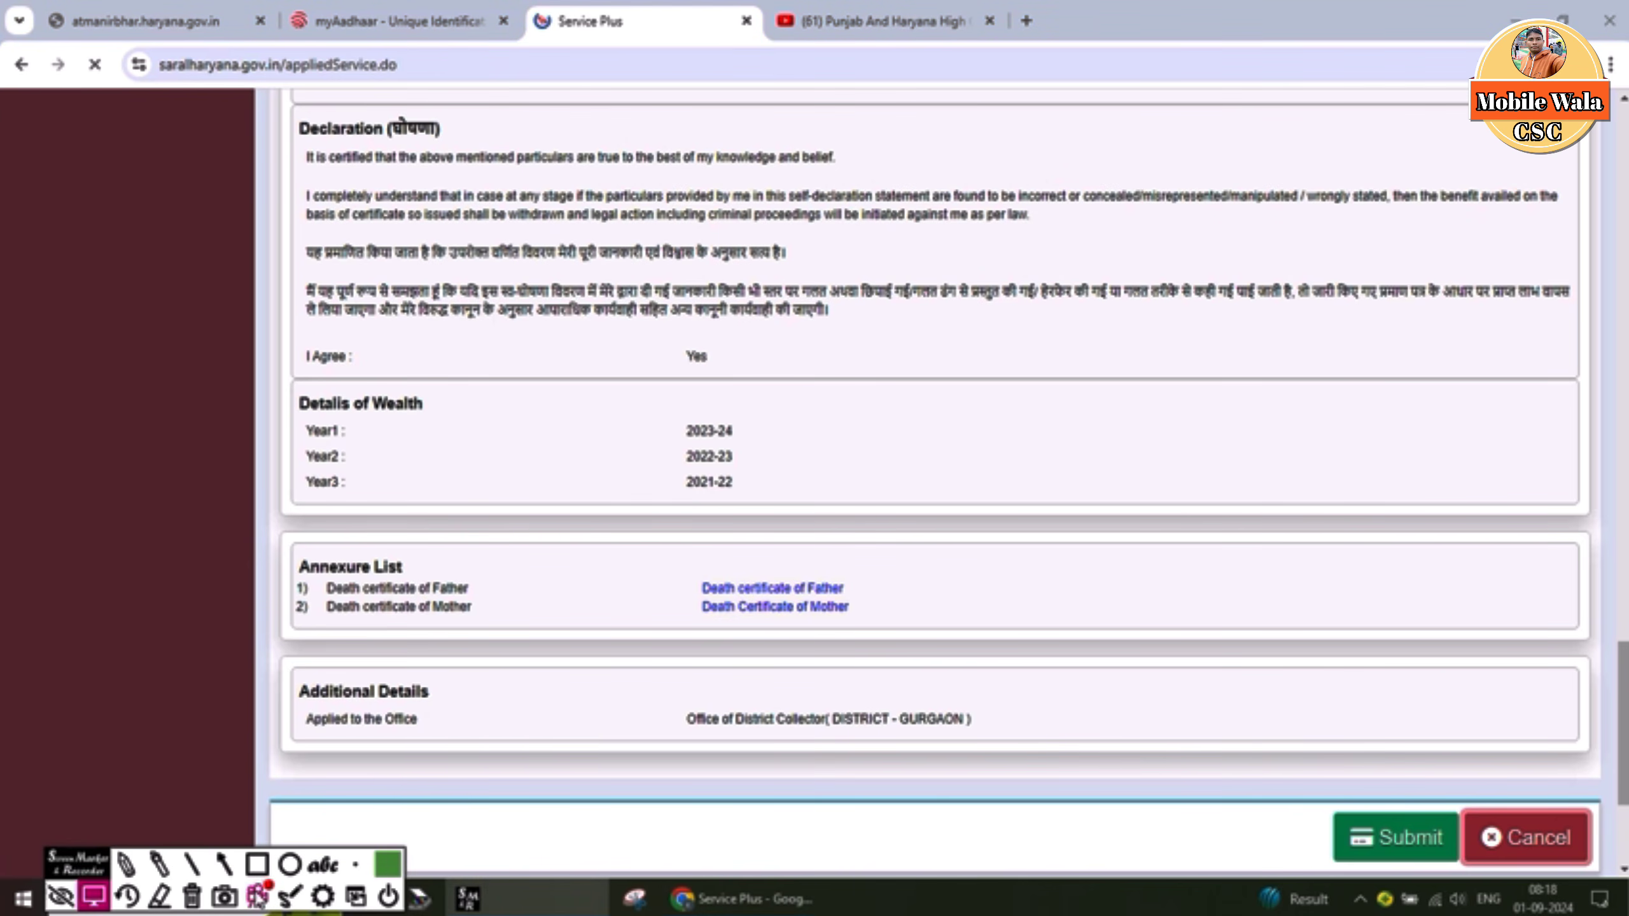